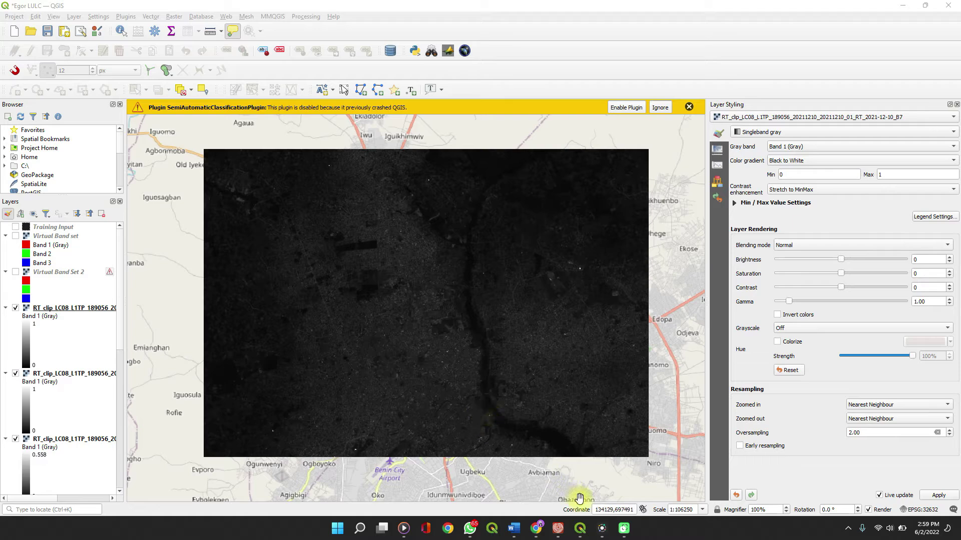
Step: Switch from the QGIS project to Chrome on a new blank tab
click(536, 528)
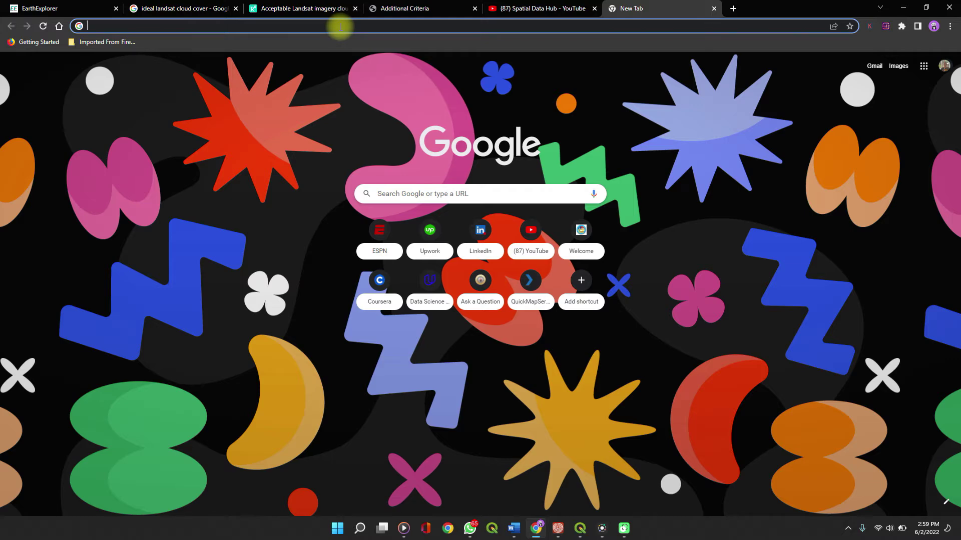
Step: Search Google for 'USGS earth explorer' from the address bar
text(US)
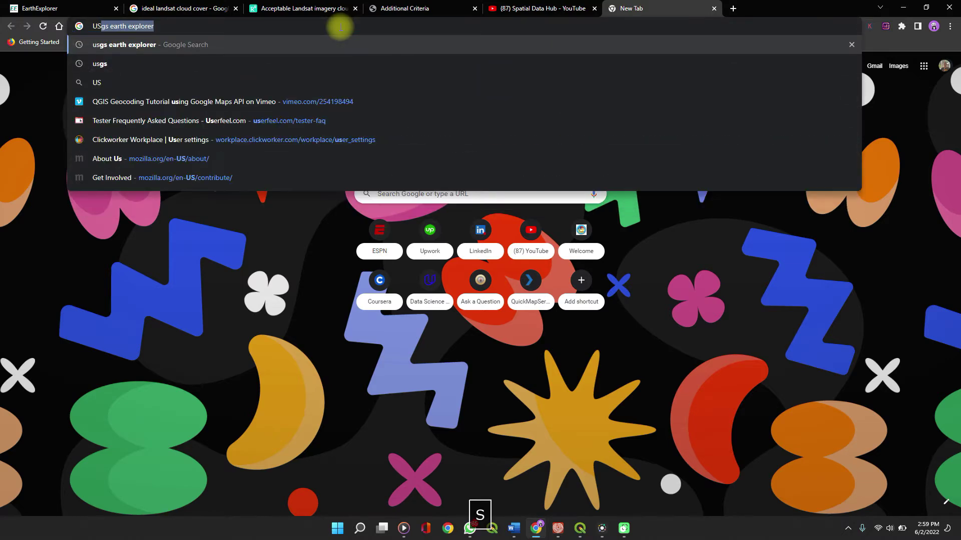
text(GS EA)
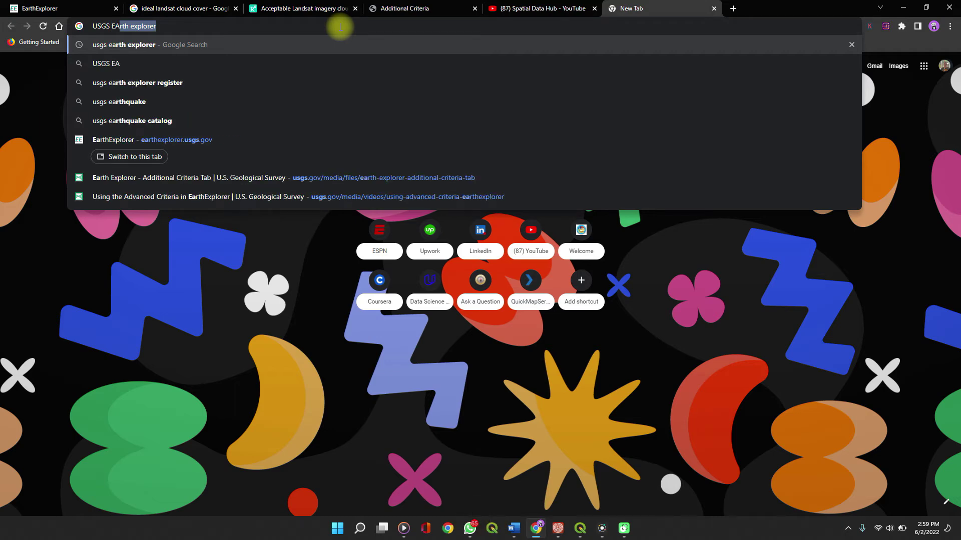
key(Return)
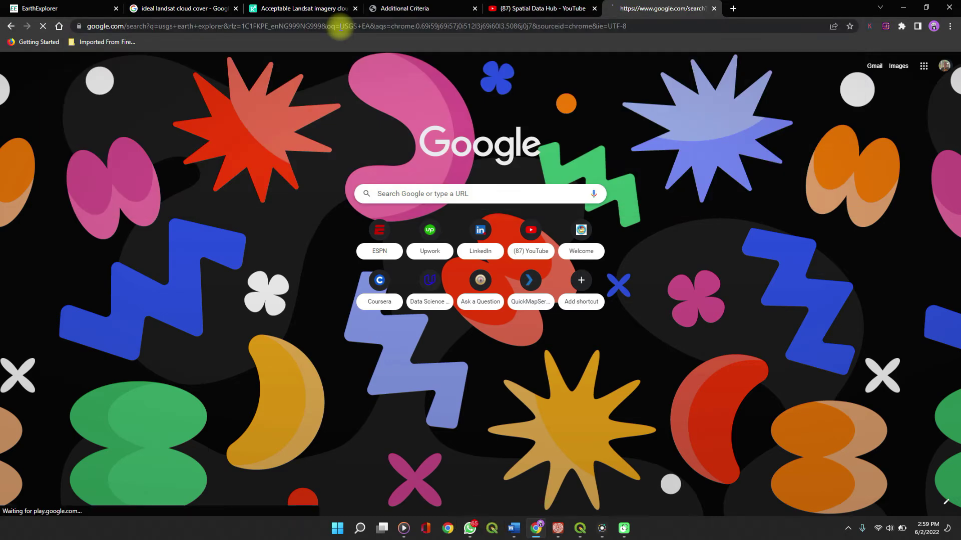
key(Caps_Lock)
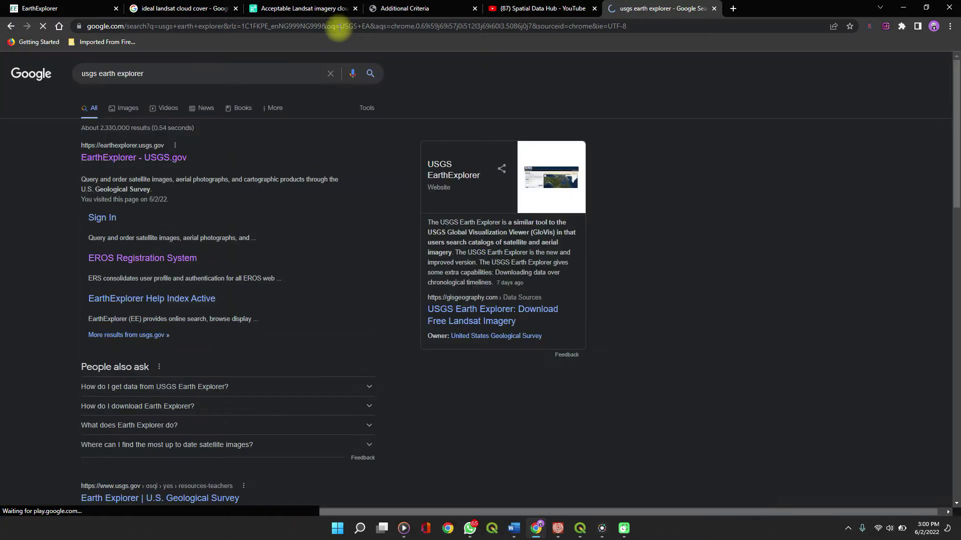
Step: Open the EarthExplorer - USGS.gov result, log out, and reach the sign-in page
click(133, 153)
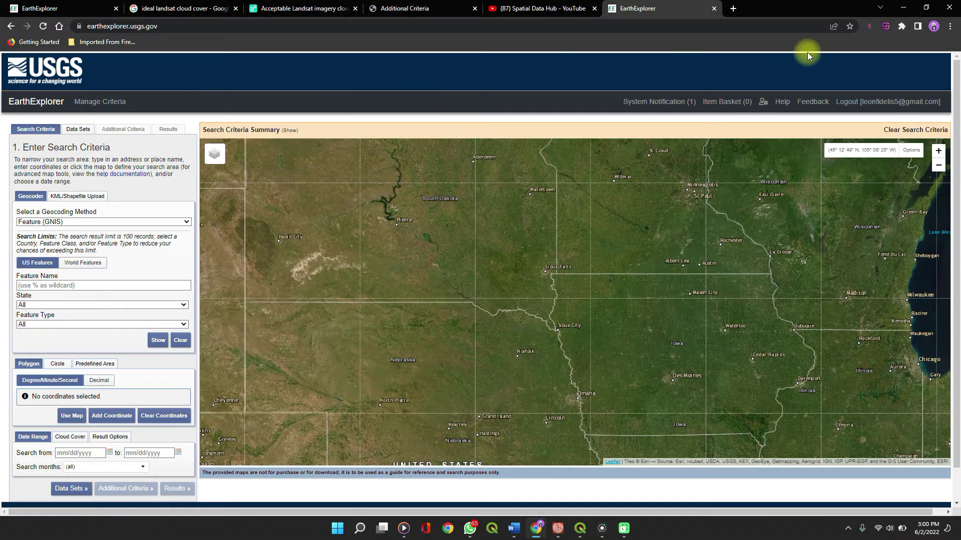
click(860, 102)
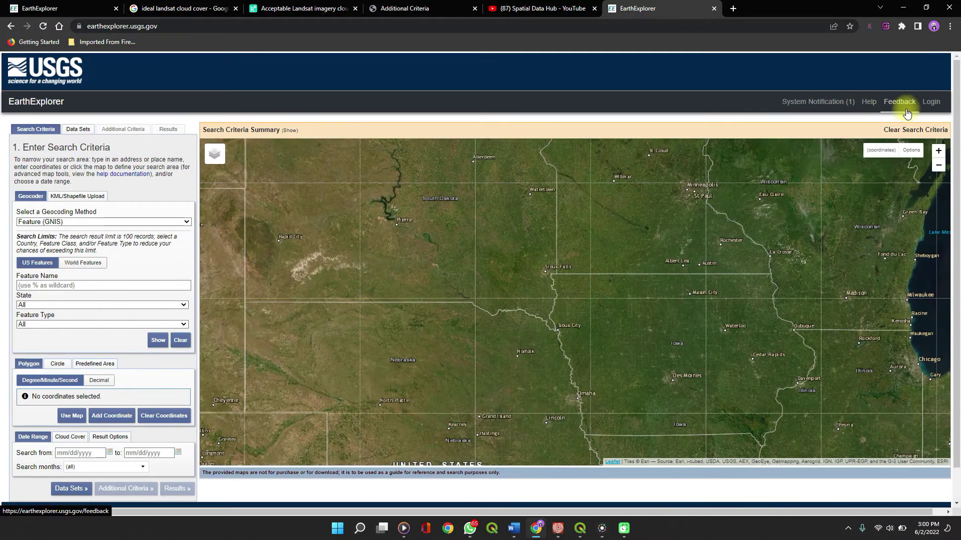
click(927, 104)
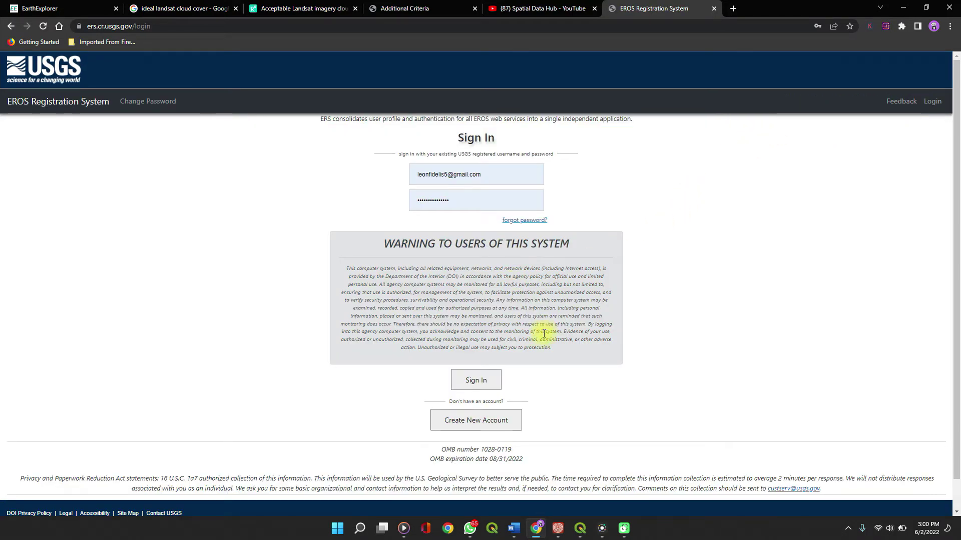
Step: View the Create New Account form, then sign back in with the autofilled credentials
scroll(503, 383, down, 1)
click(492, 401)
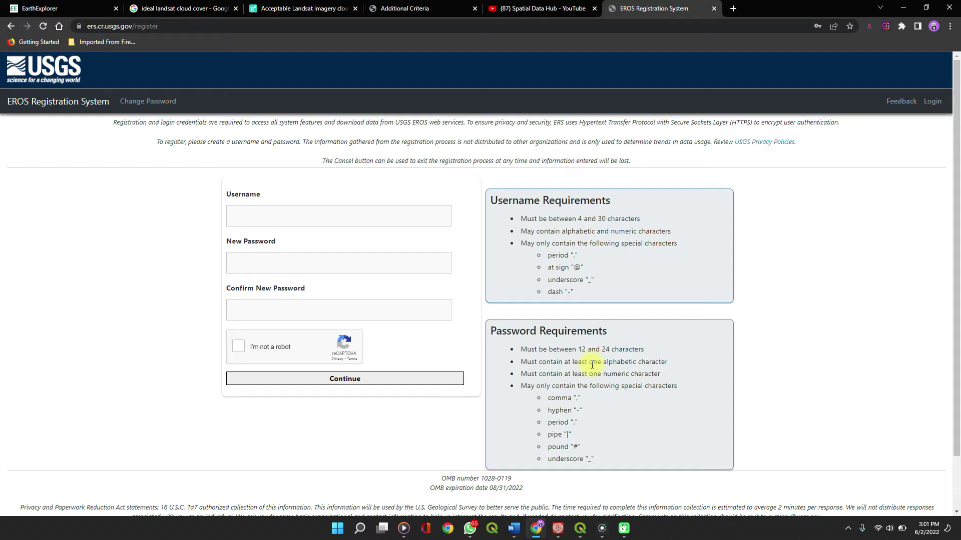
click(930, 101)
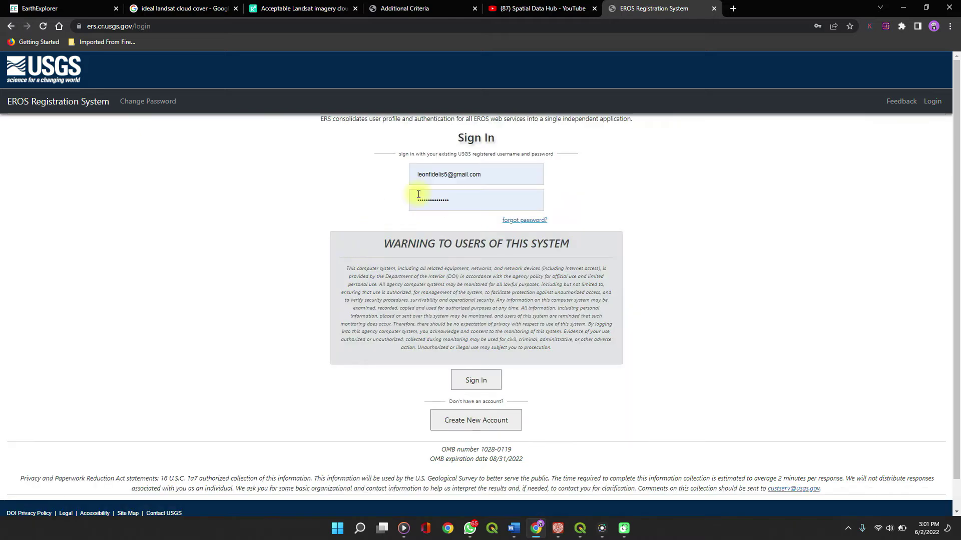
click(474, 379)
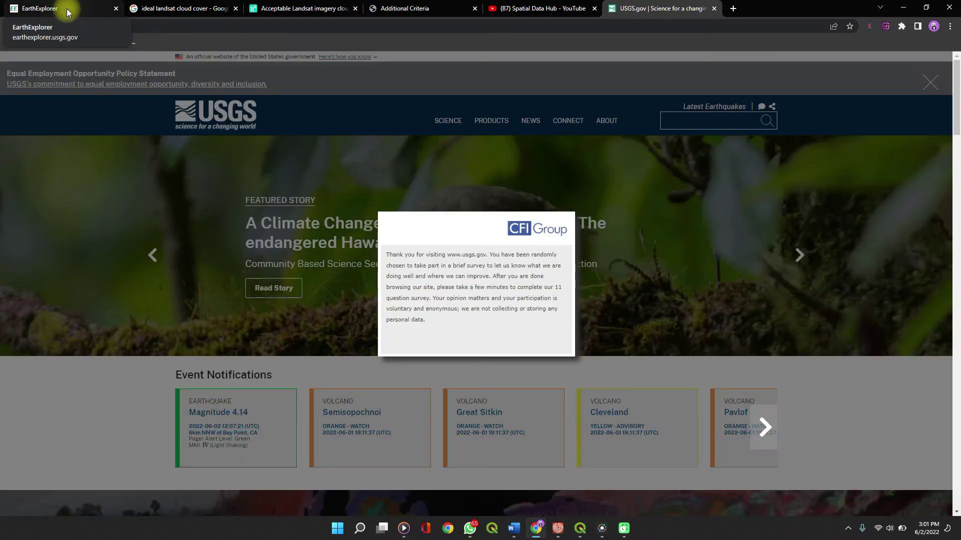
Step: Return to the EarthExplorer tab's Search Criteria form
click(67, 8)
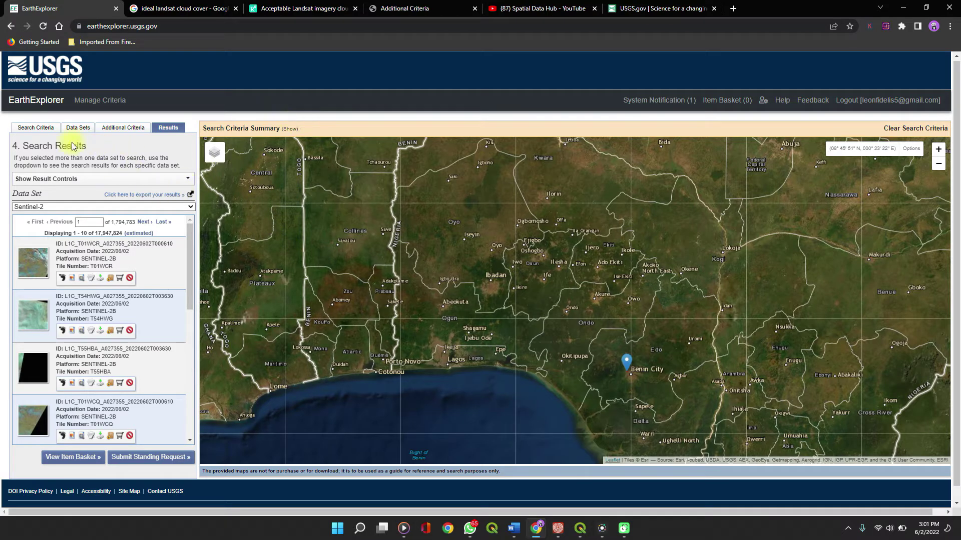
click(38, 129)
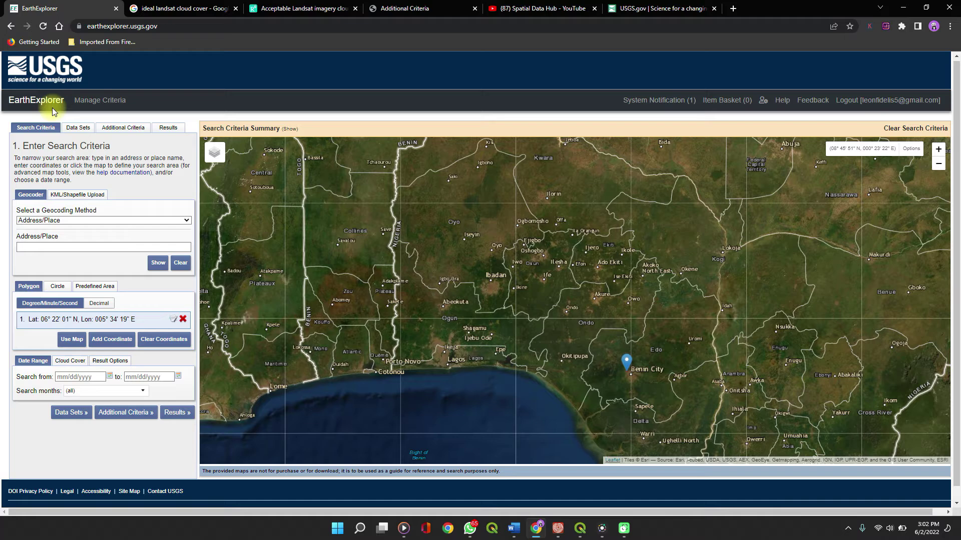
scroll(22, 191, down, 1)
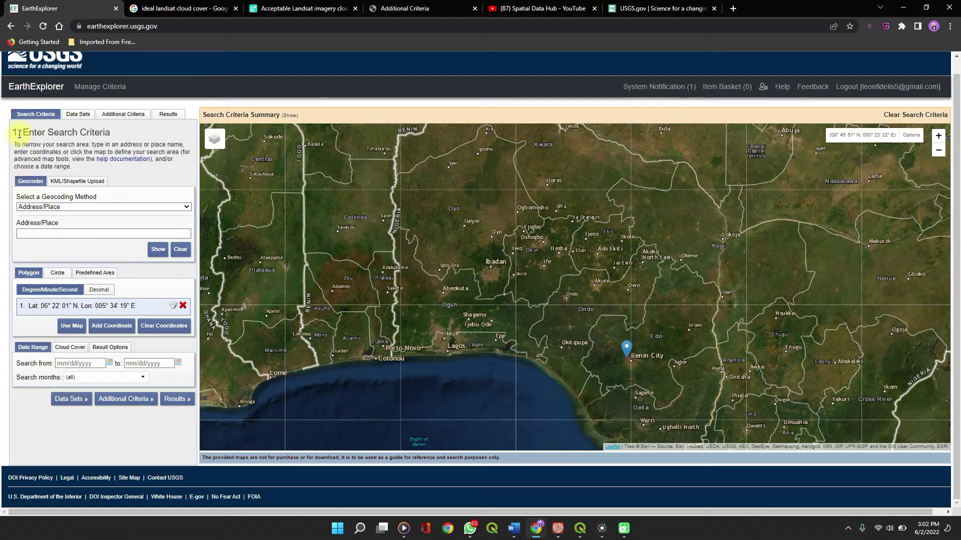
Step: Enlarge the page, preview the KML/Shapefile Upload option, then return to Geocoder
key(ctrl+plus)
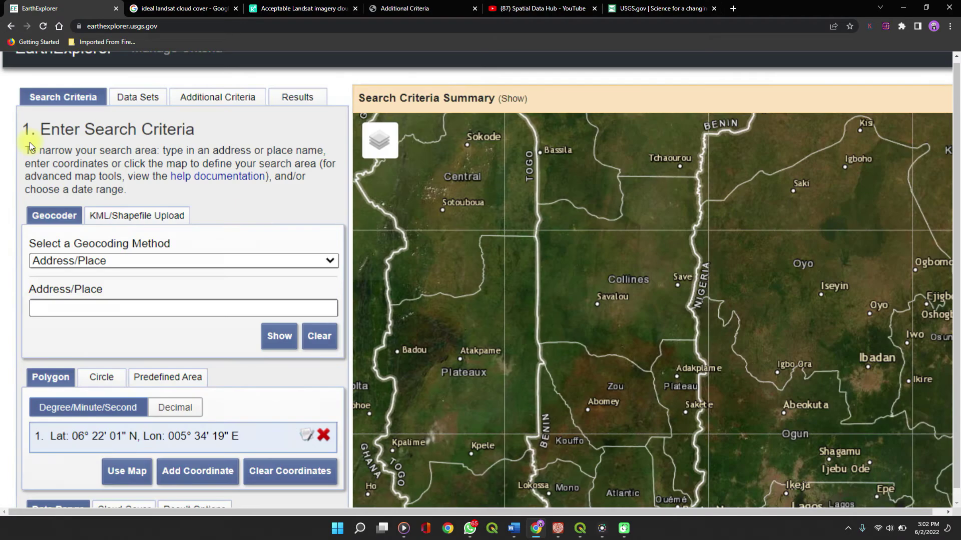
key(ctrl+plus)
key(ctrl+plus)
key(ctrl+minus)
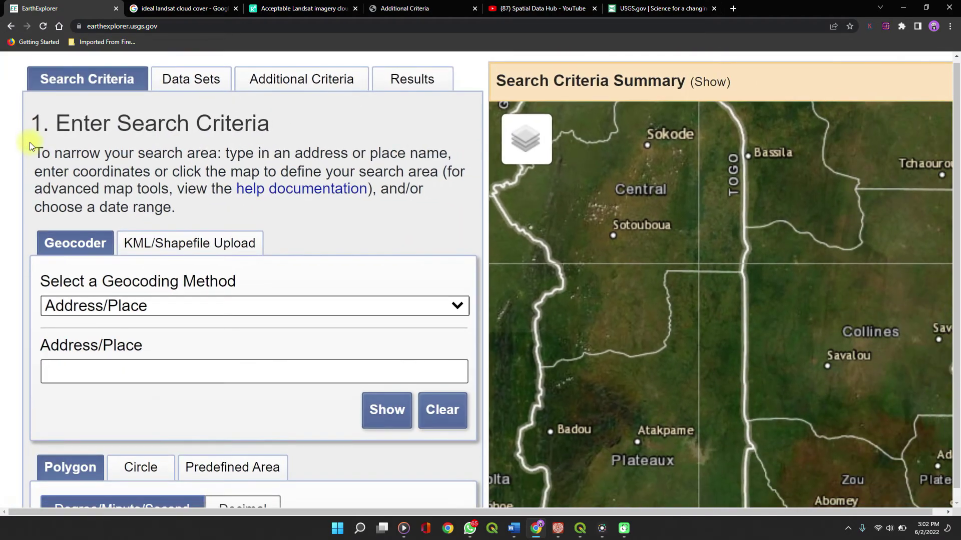
scroll(61, 244, down, 2)
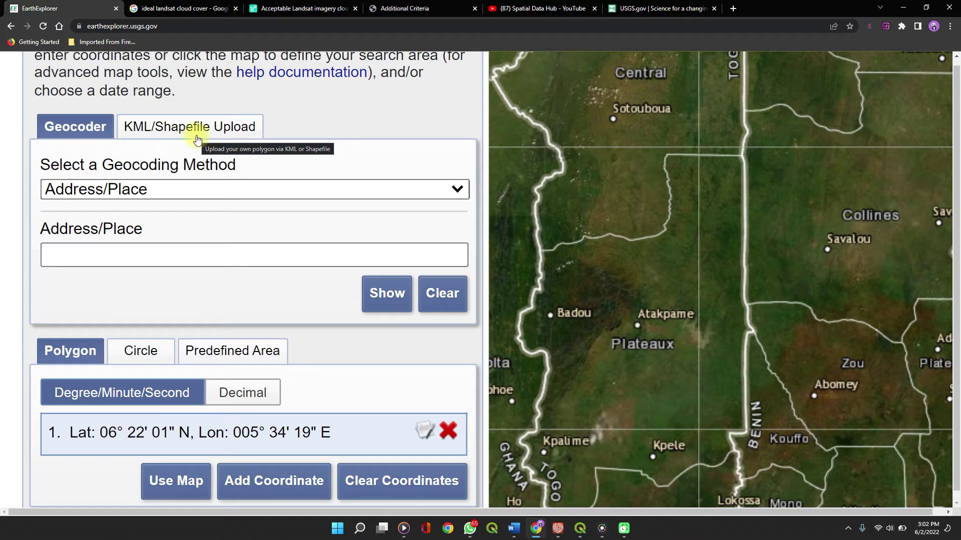
click(190, 132)
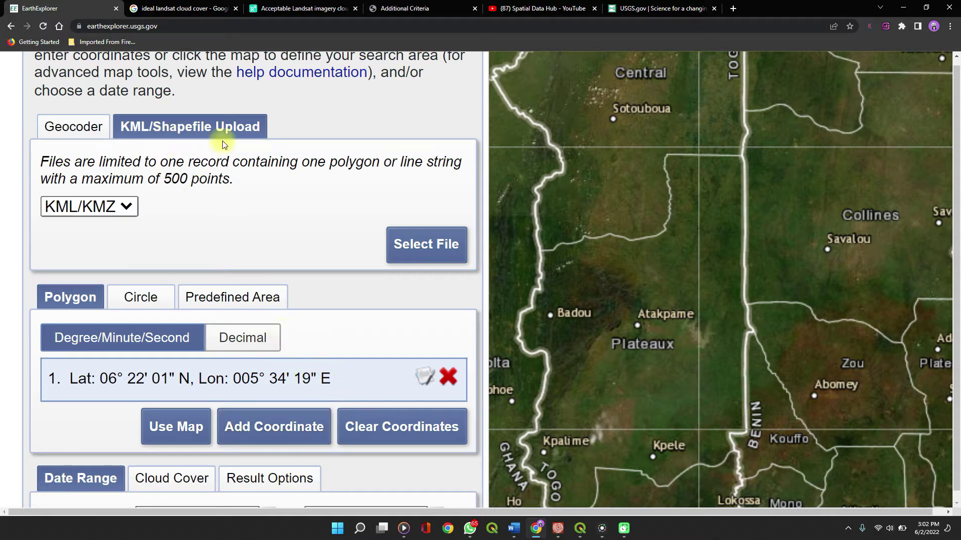
click(98, 129)
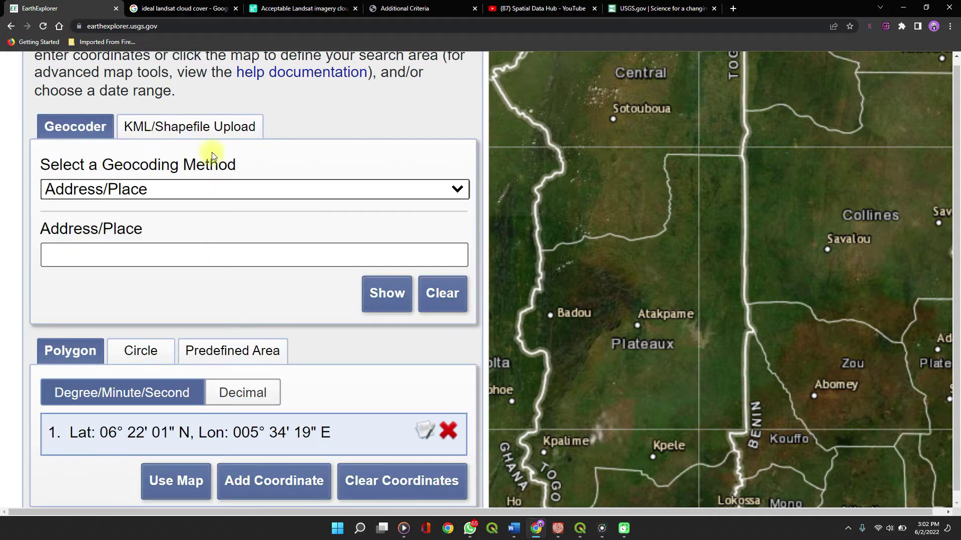
Step: Search Address/Place for 'uniben, benin city, edo state nigeria' and show the two matches
click(155, 195)
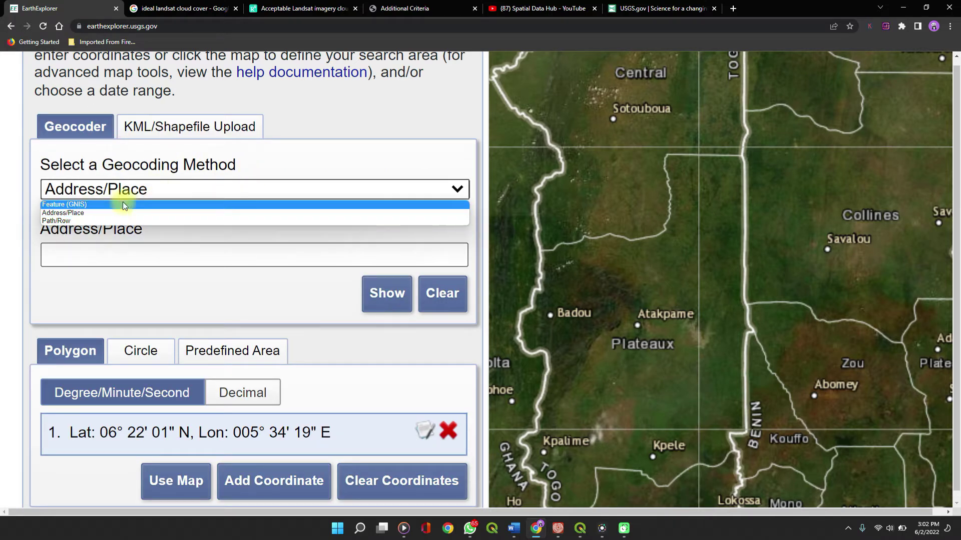
click(75, 213)
click(81, 259)
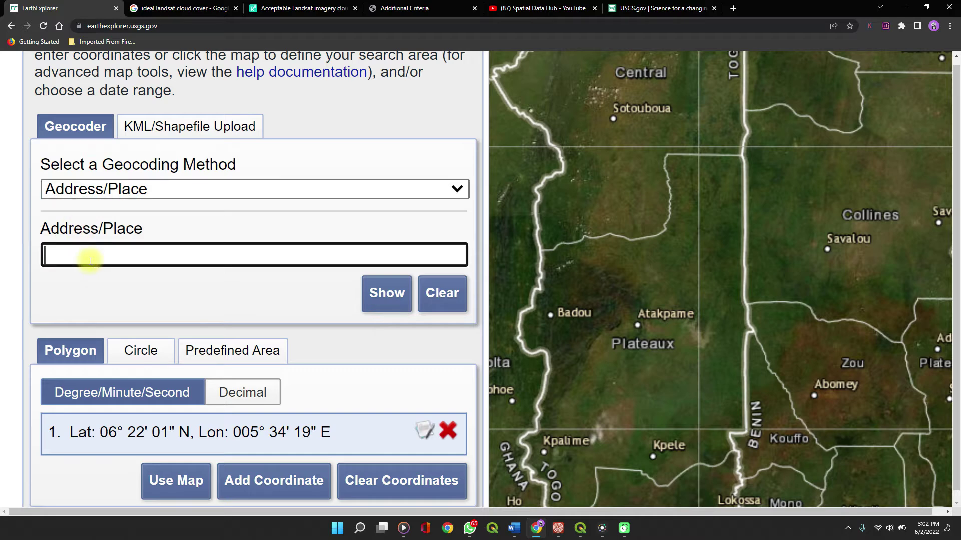
text(be)
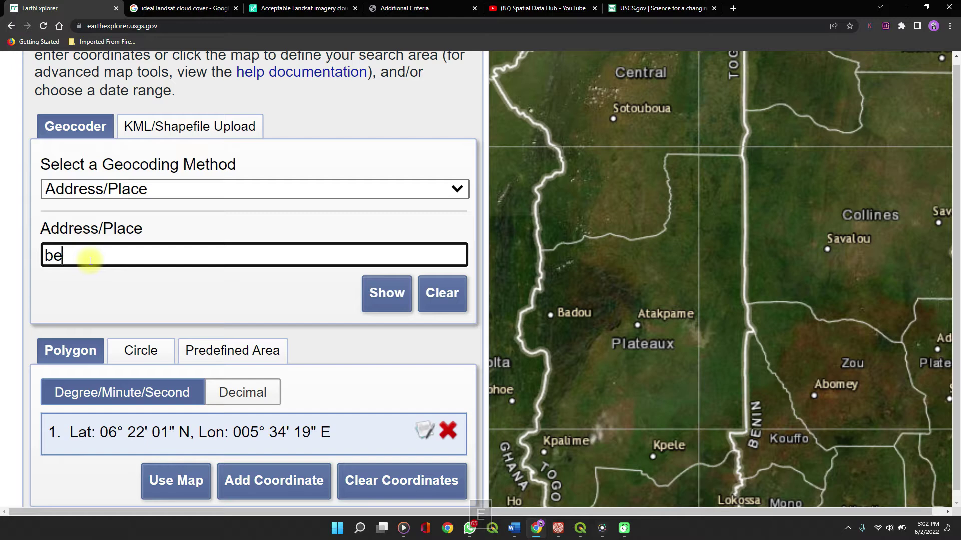
key(BackSpace)
key(BackSpace)
text(u)
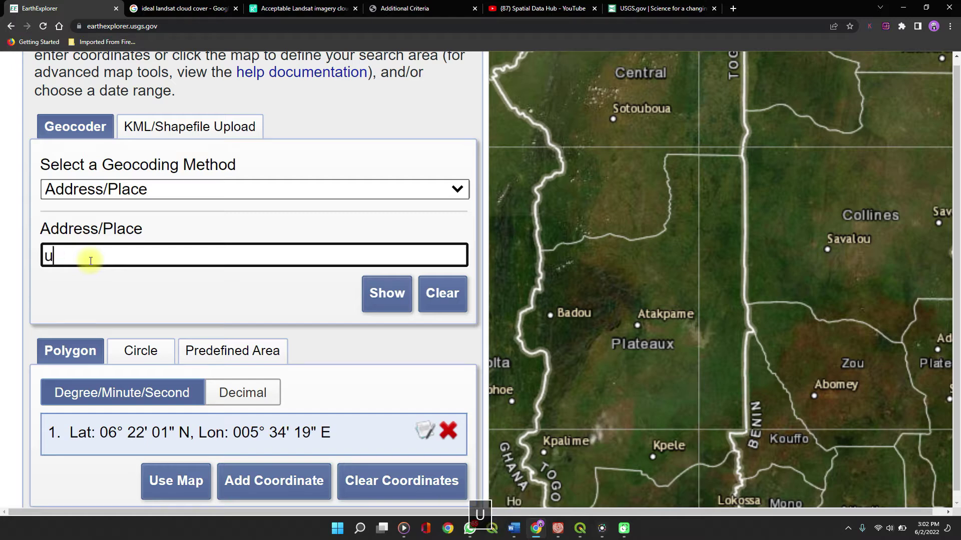
text(nibe)
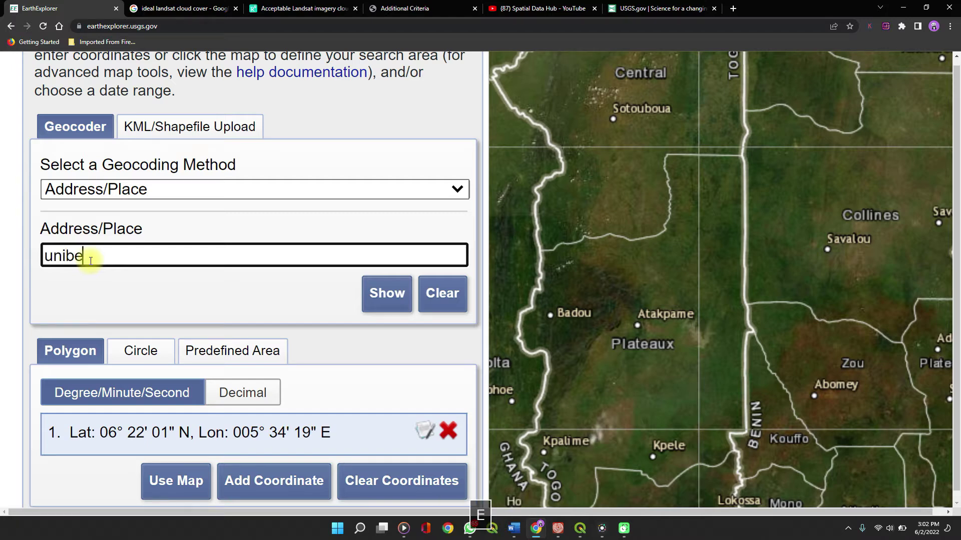
text(n, benin c)
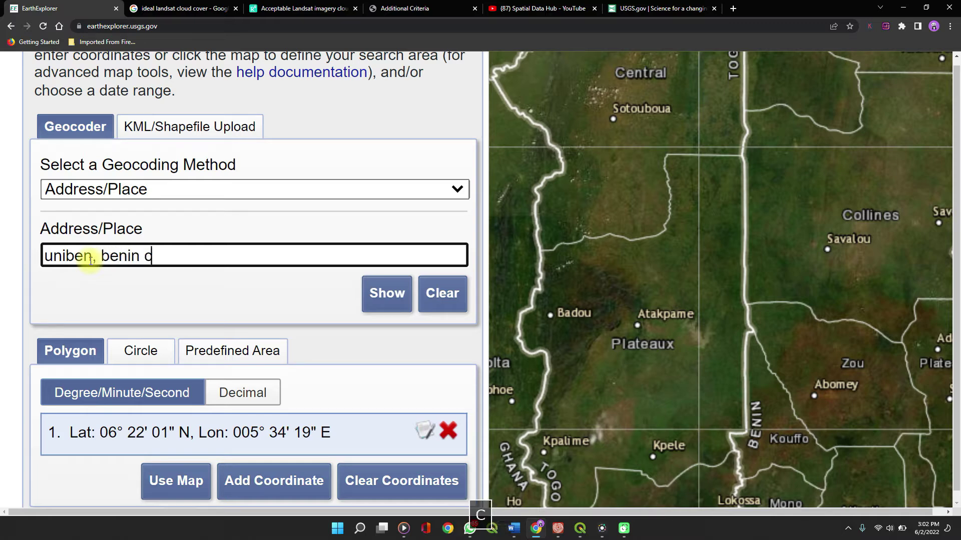
text(ity)
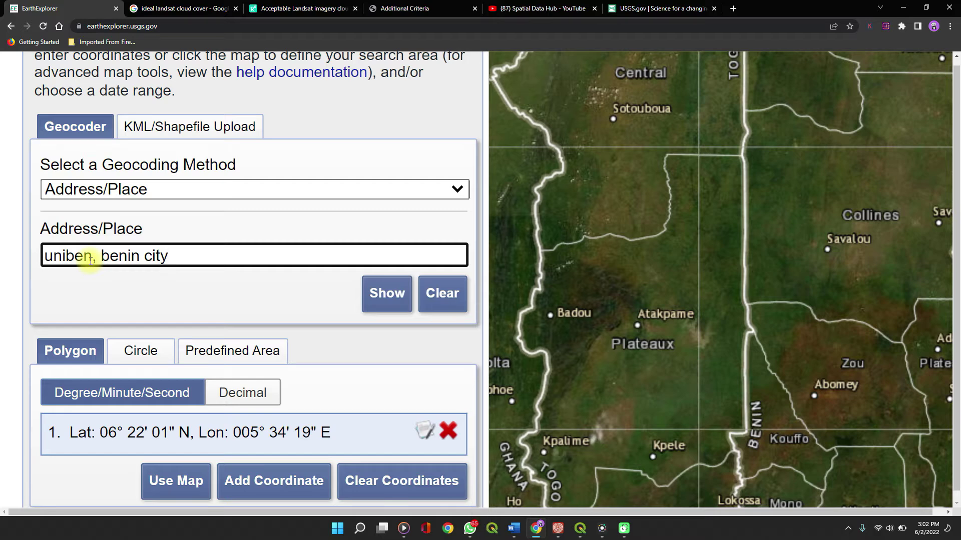
text(, ed)
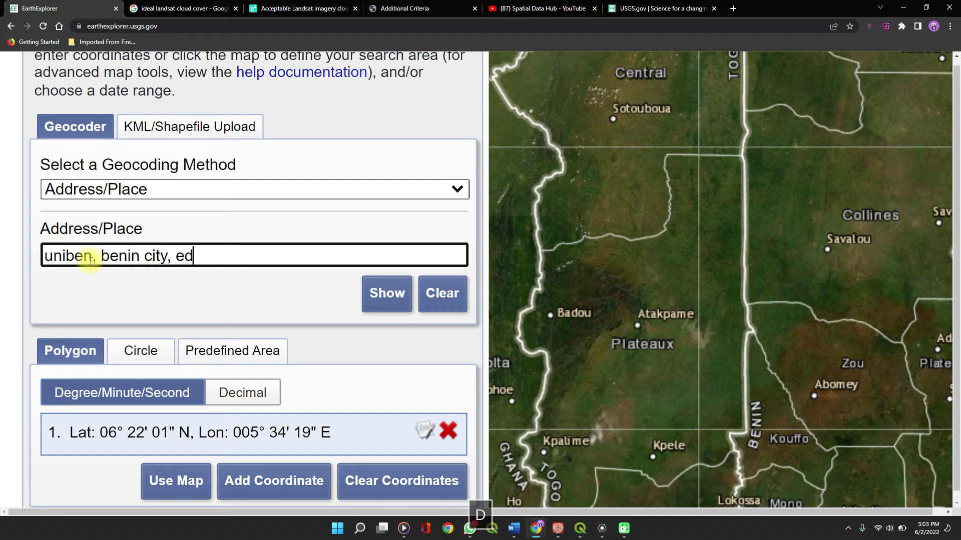
text(o sta)
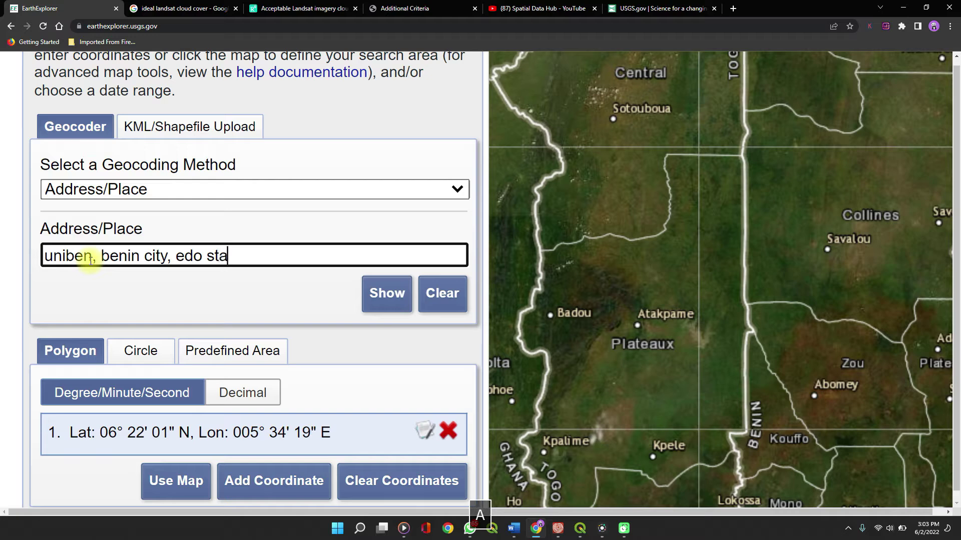
text(te n)
text(iger)
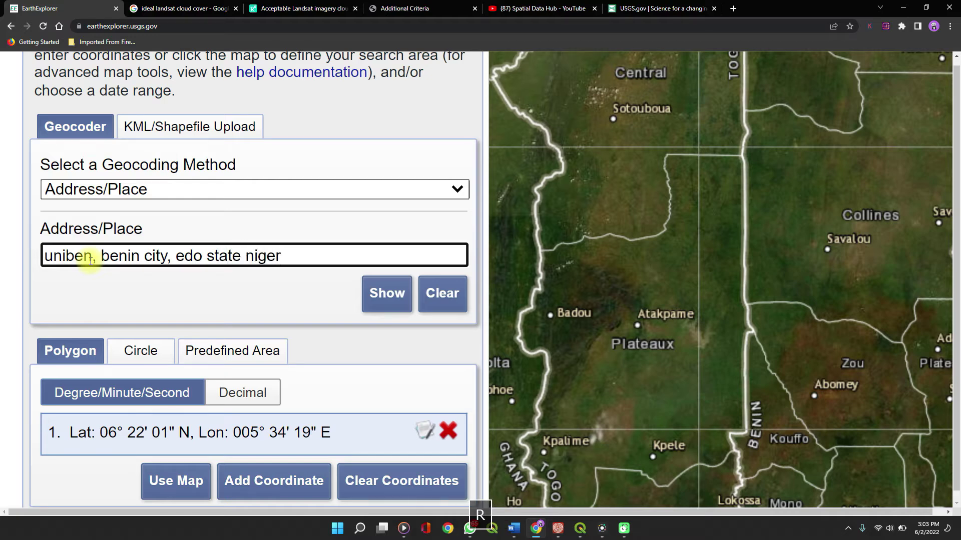
text(ia)
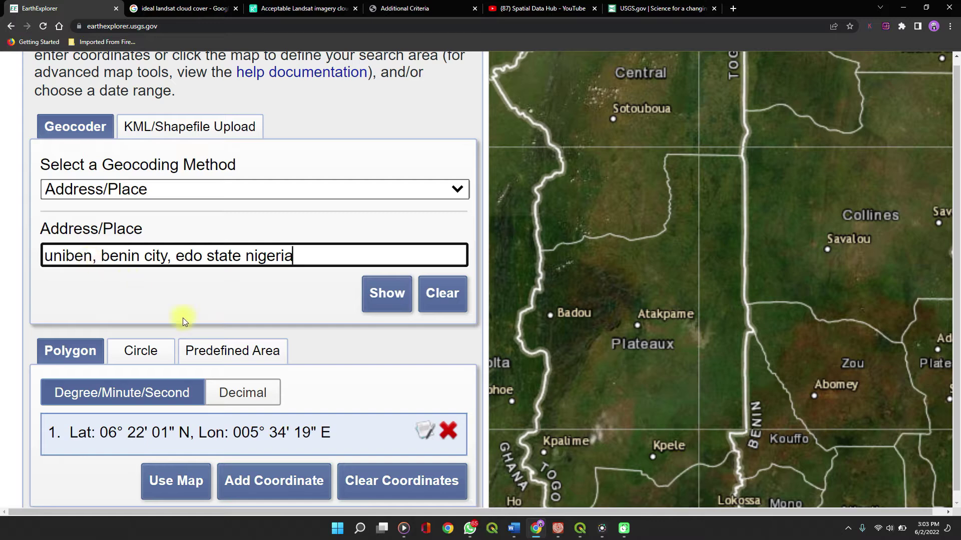
click(381, 293)
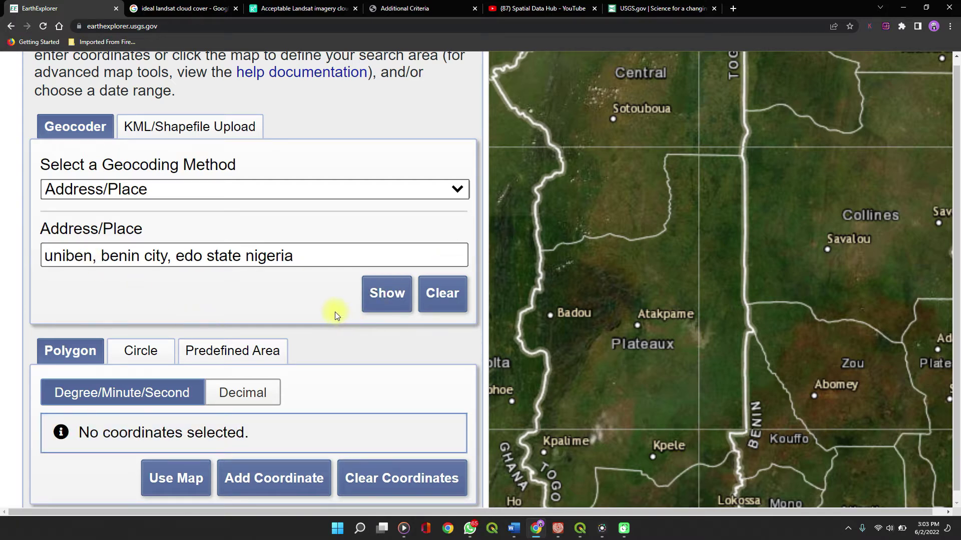
scroll(335, 311, down, 2)
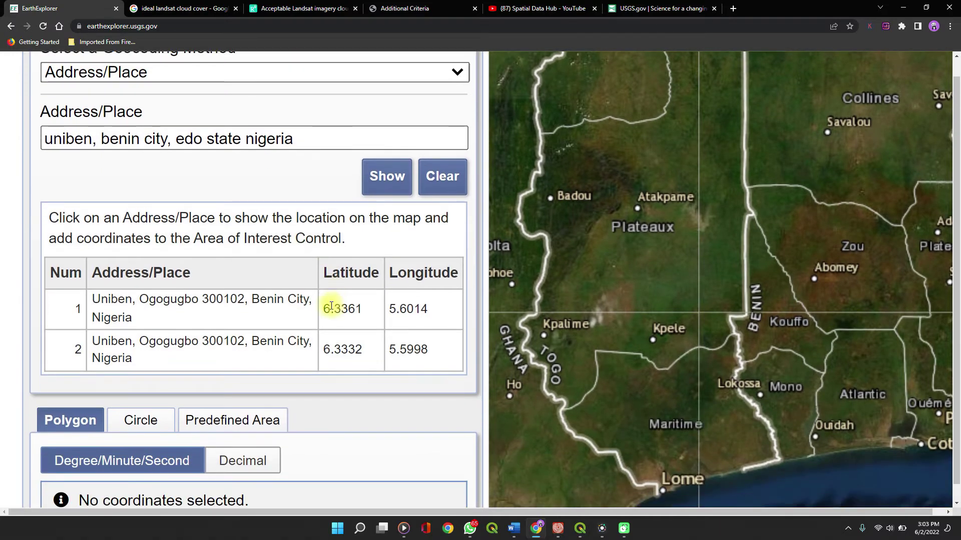
Step: Add result 1 (06° 20' 09" N, 005° 36' 05" E) as a coordinate and zoom out
click(220, 306)
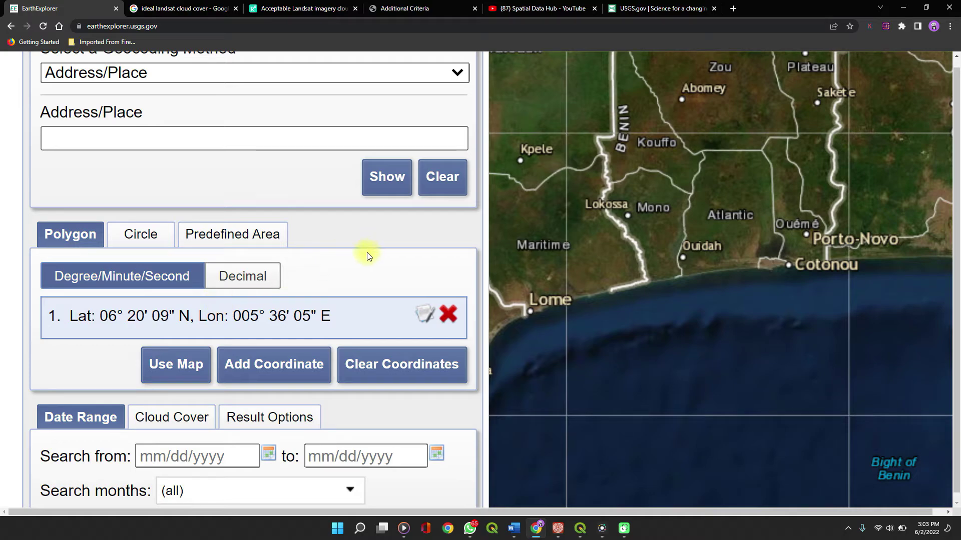
key(ctrl+minus)
key(ctrl+minus)
key(ctrl+minus)
key(ctrl+minus)
key(ctrl+minus)
key(ctrl+minus)
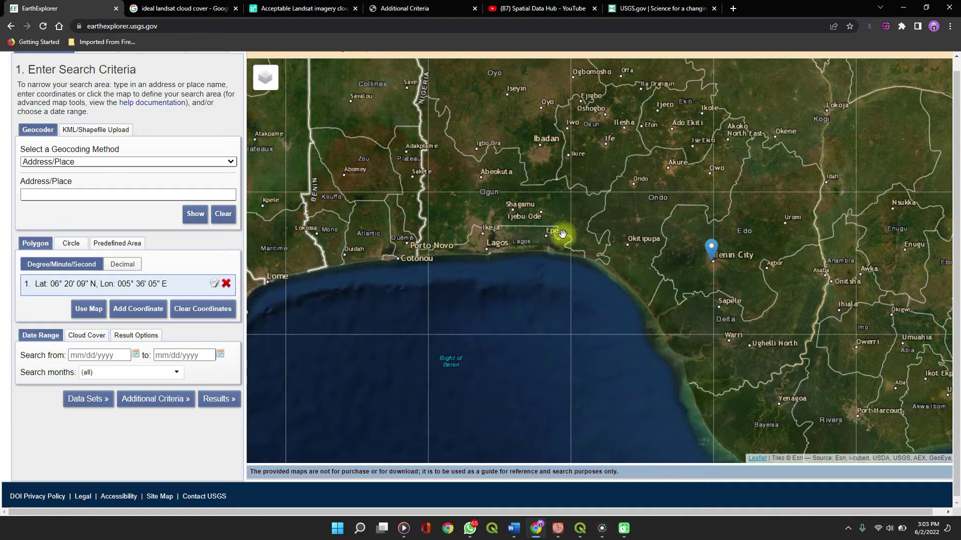
Step: Add polygon points near Okitipupa, Owo, Edo and Benin City
click(588, 230)
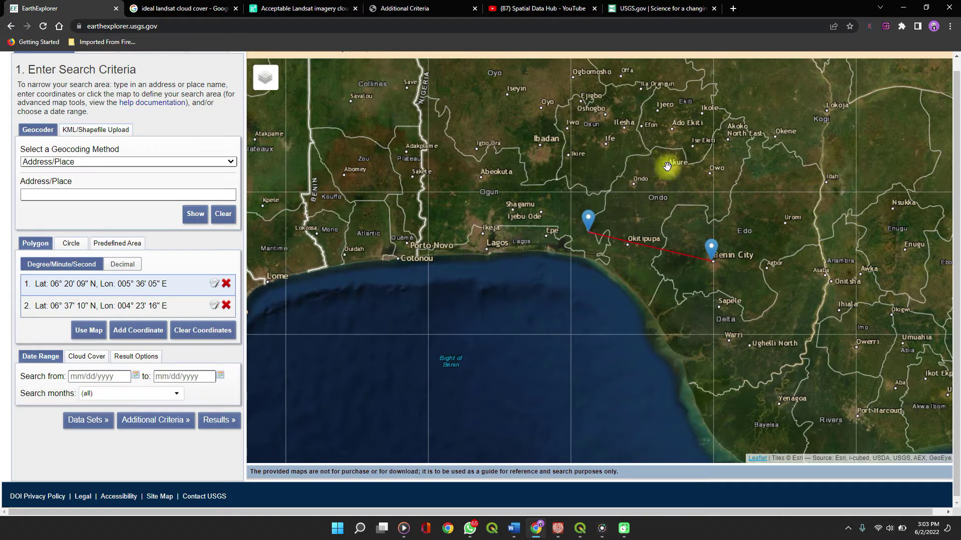
click(707, 194)
click(750, 205)
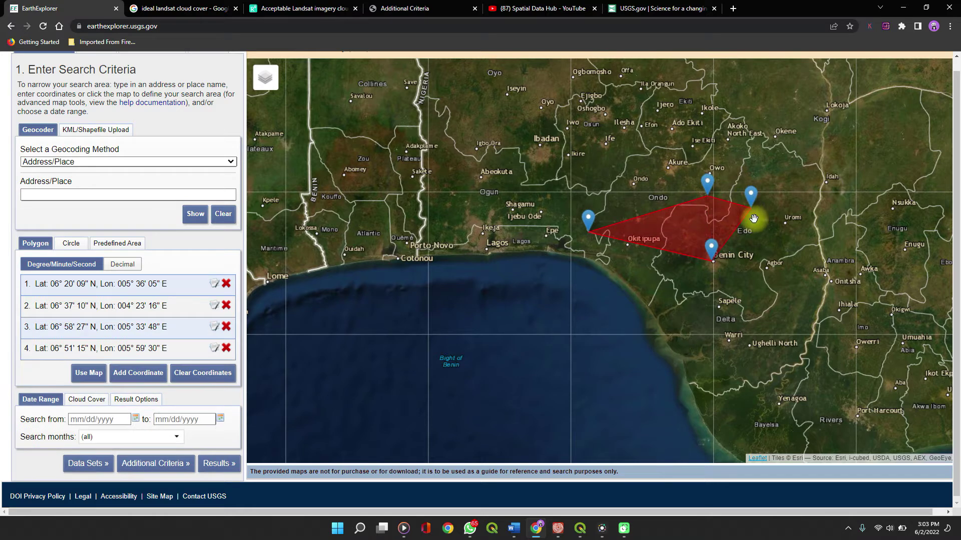
click(749, 248)
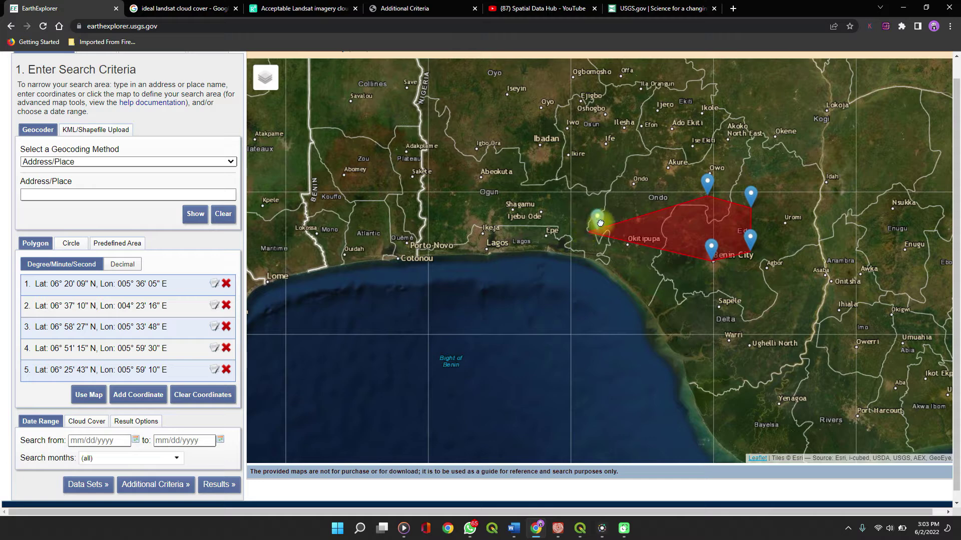
Step: Drag the western vertex toward Okitipupa and another vertex south toward Benin City
drag(600, 223, 646, 227)
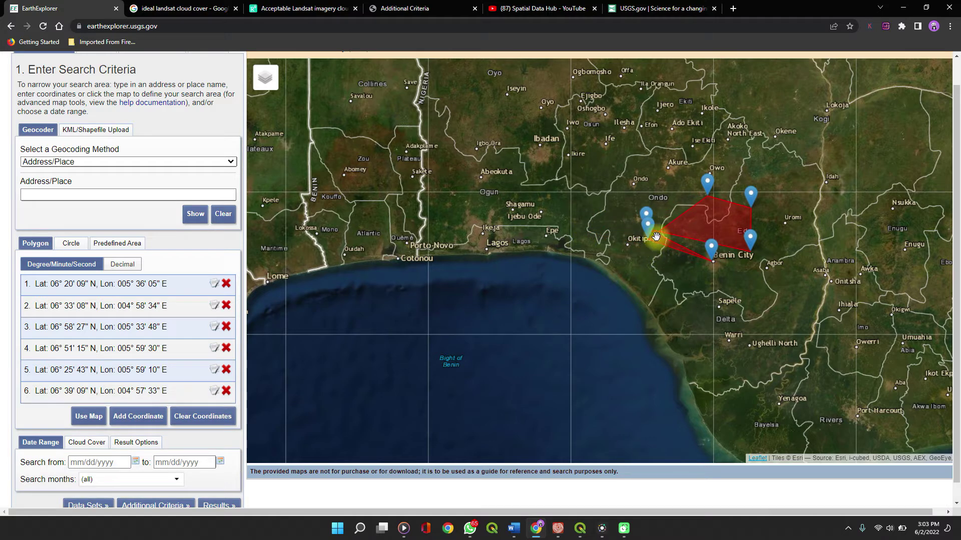
mouse_move(643, 210)
mouse_down()
mouse_move(665, 221)
mouse_move(680, 261)
mouse_move(686, 245)
mouse_move(702, 253)
mouse_up()
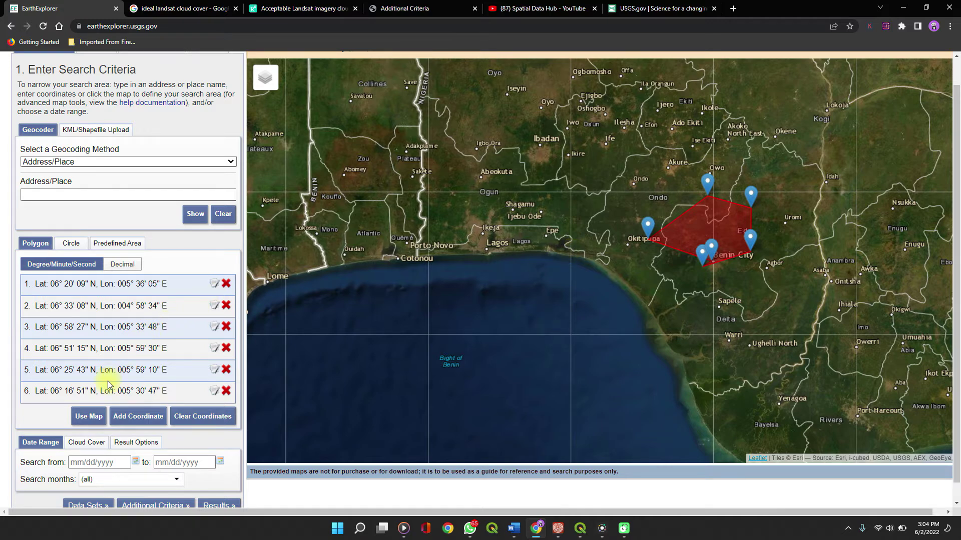
scroll(105, 386, down, 1)
scroll(108, 385, down, 1)
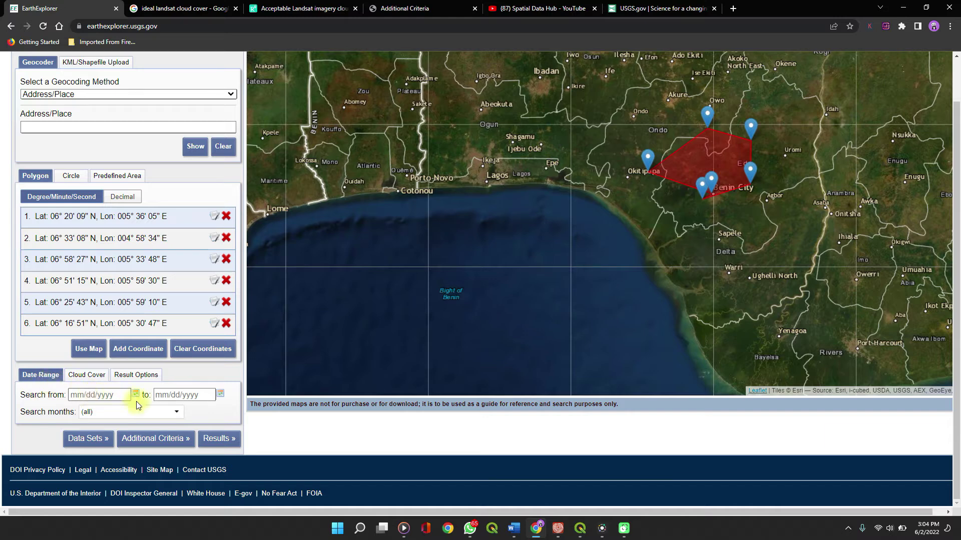
Step: Set the date range to 01/01/2019 through 12/31/2019 and open the Cloud Cover filter
click(120, 396)
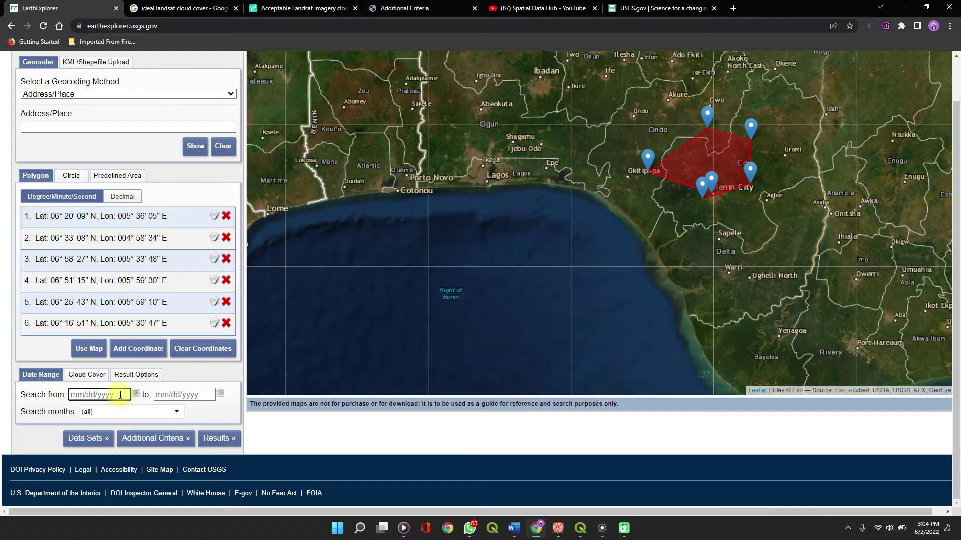
text(01/01)
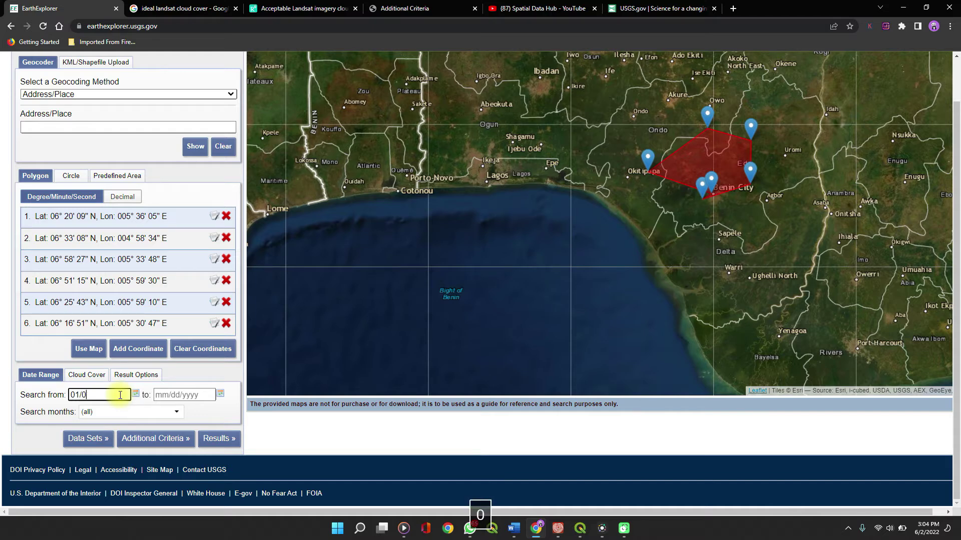
text(/2015)
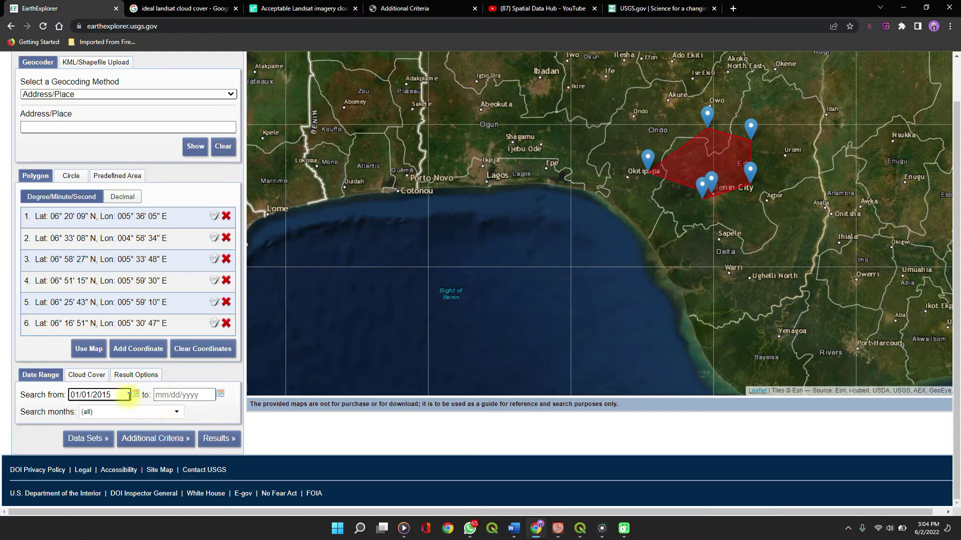
key(BackSpace)
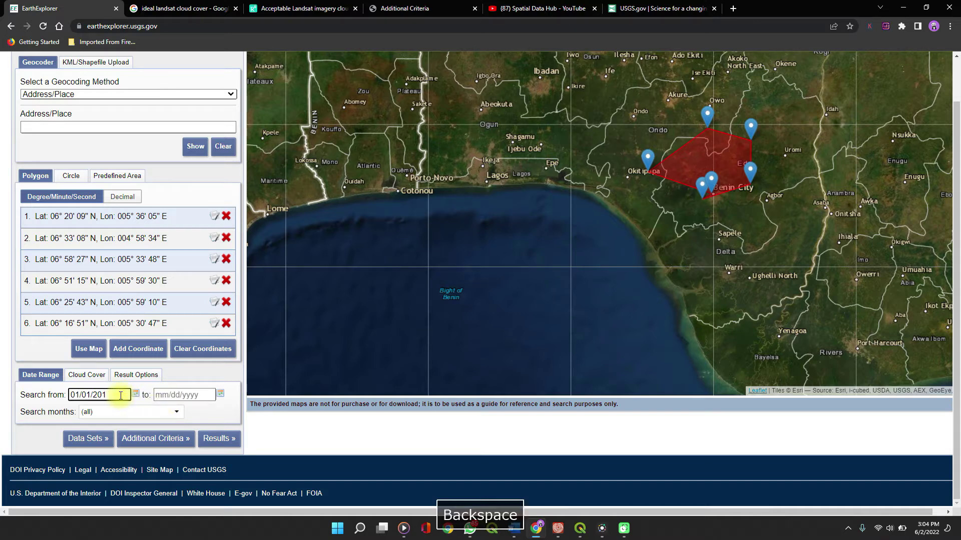
text(9)
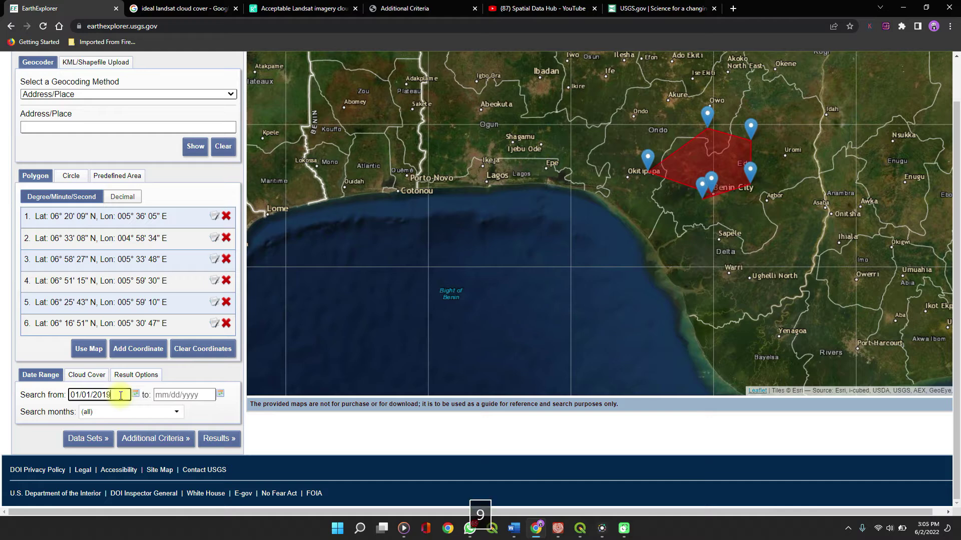
click(169, 396)
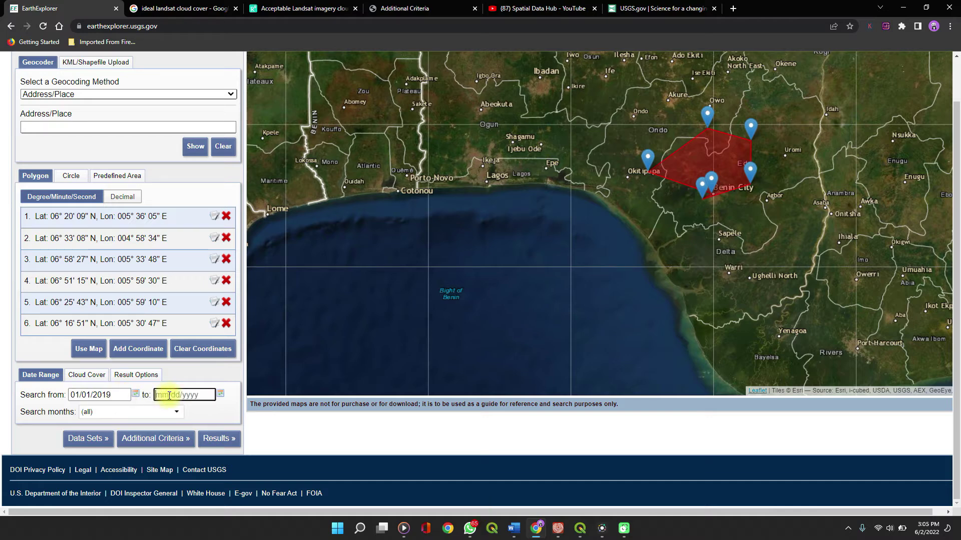
key(BackSpace)
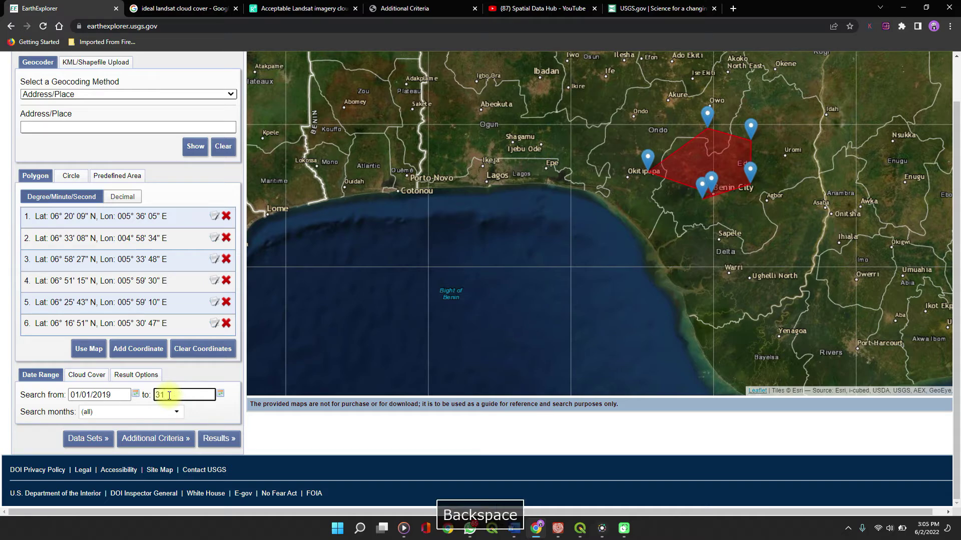
text(12)
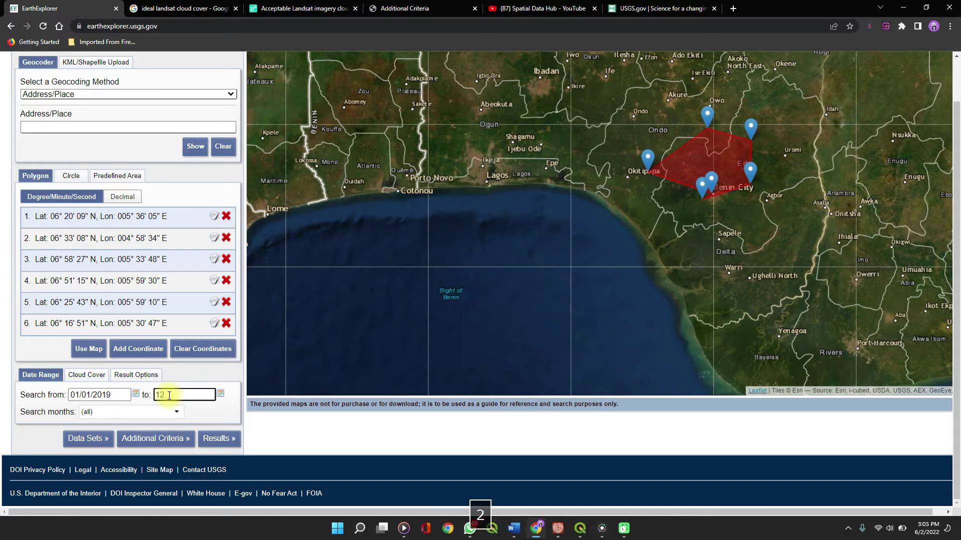
text(/31/2019)
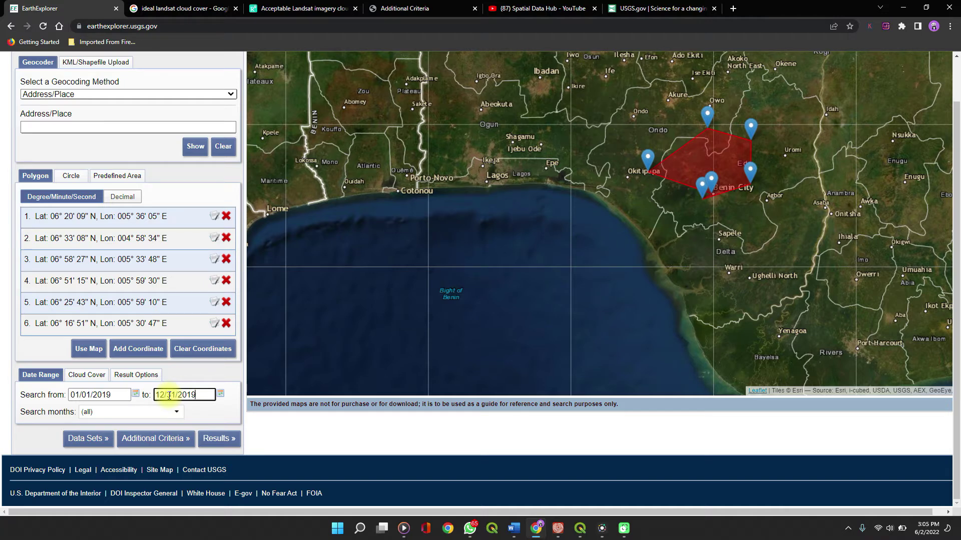
click(100, 378)
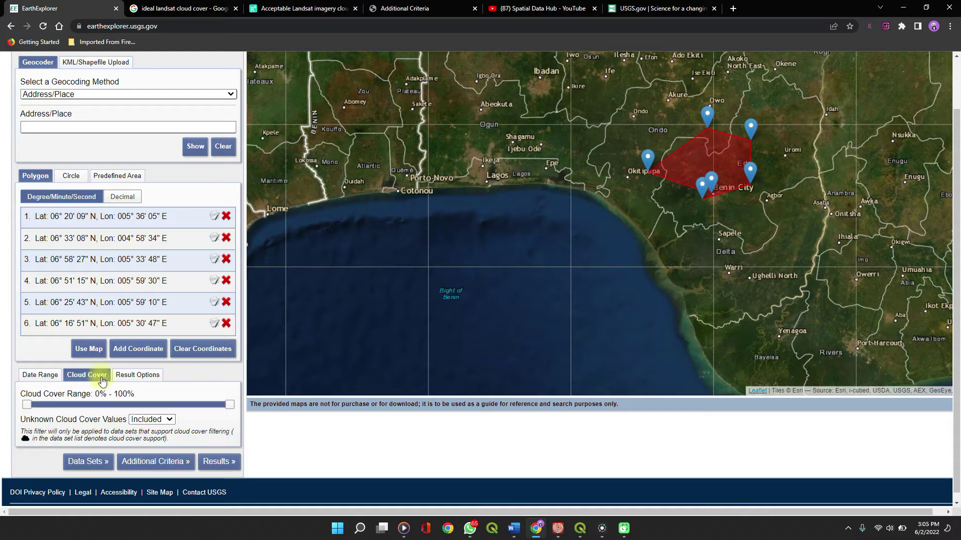
Step: Try cloud cover minimums from 45% up to 80%, then drag the slider back down
click(117, 404)
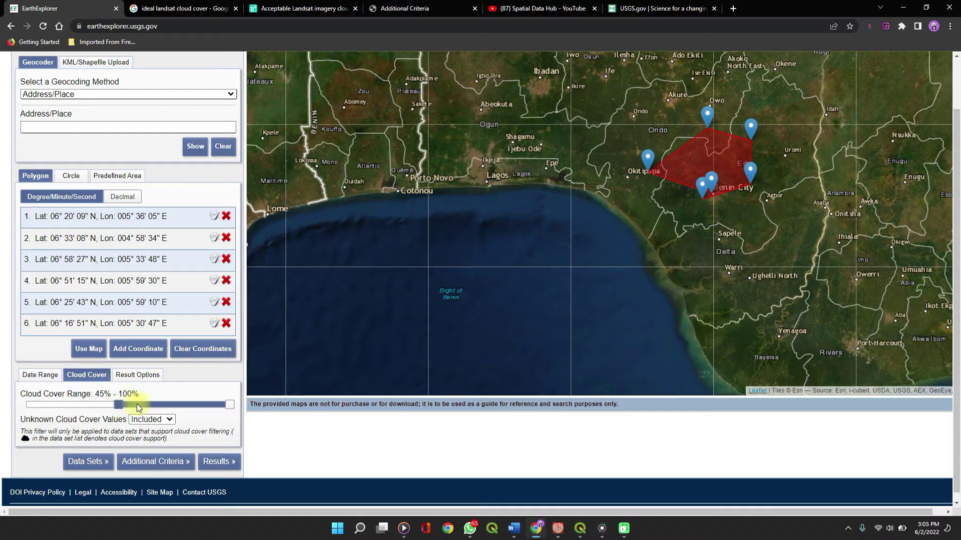
drag(137, 405, 173, 403)
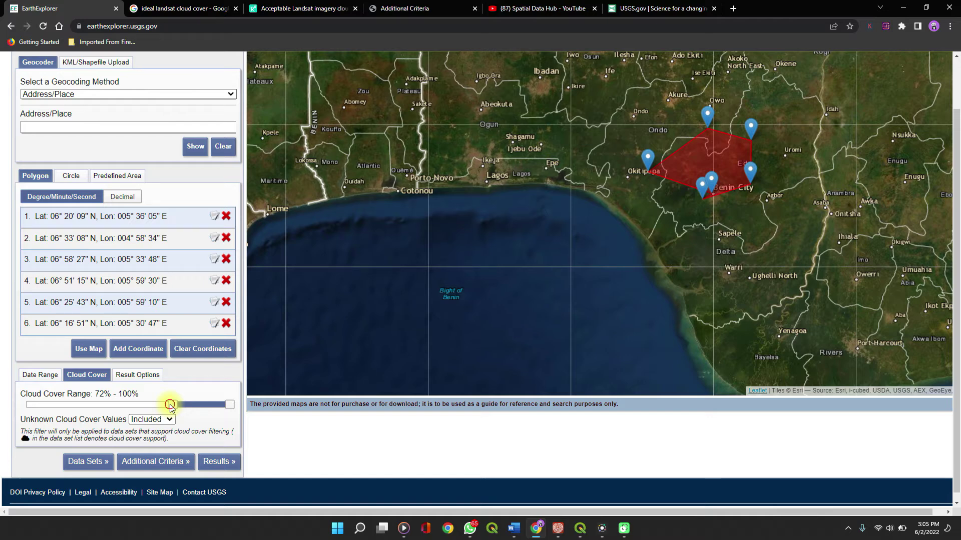
drag(169, 406, 182, 410)
drag(182, 407, 187, 405)
drag(193, 403, 70, 413)
Step: Check Result Options and the 2019 date range, then move on to Data Sets
scroll(90, 418, down, 1)
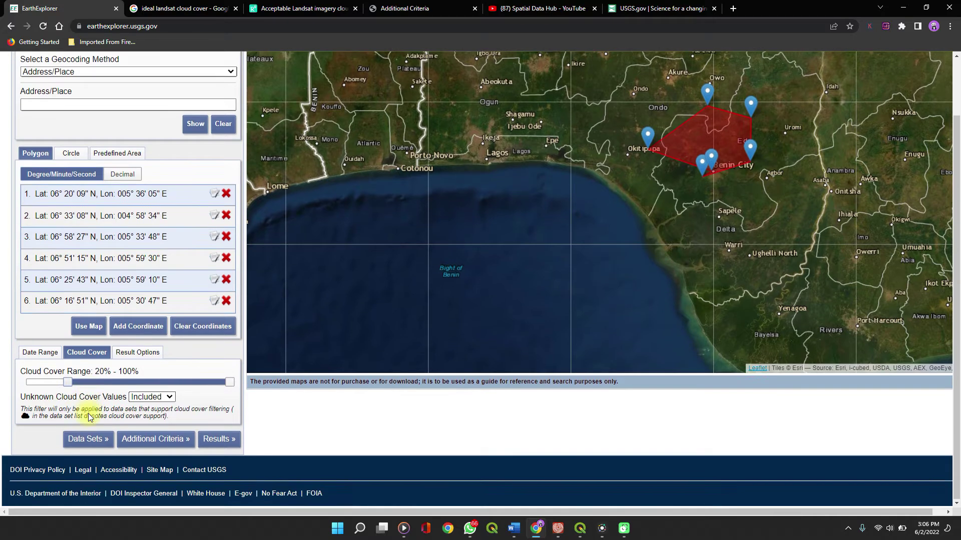
click(129, 352)
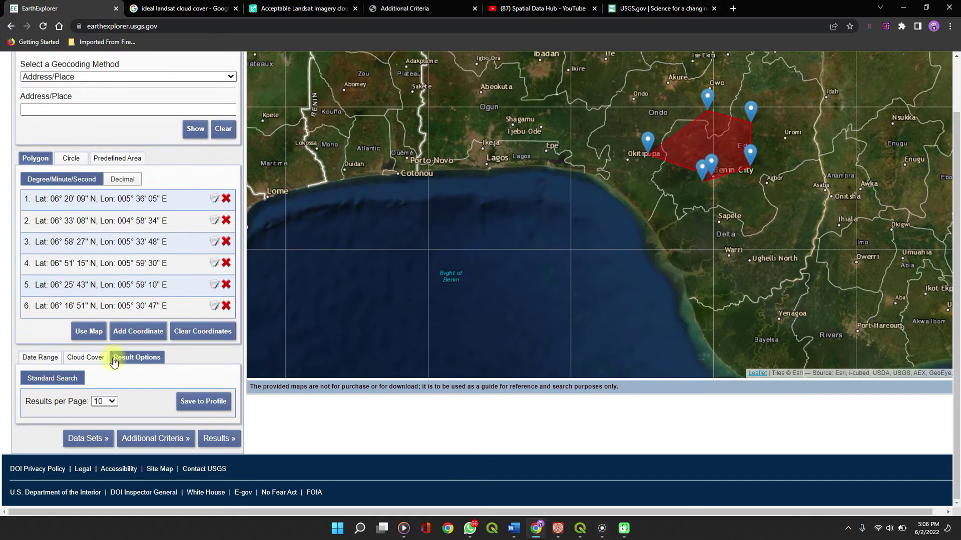
click(44, 357)
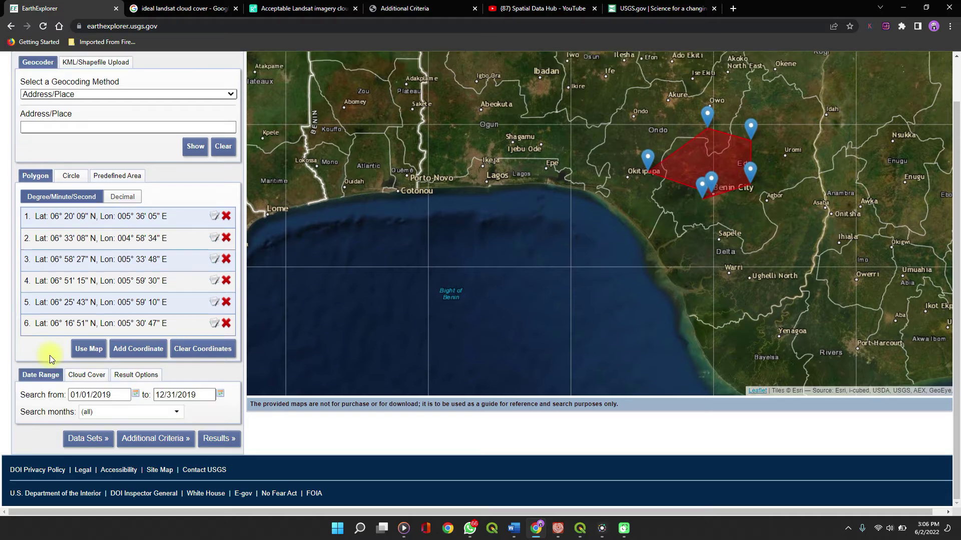
click(86, 442)
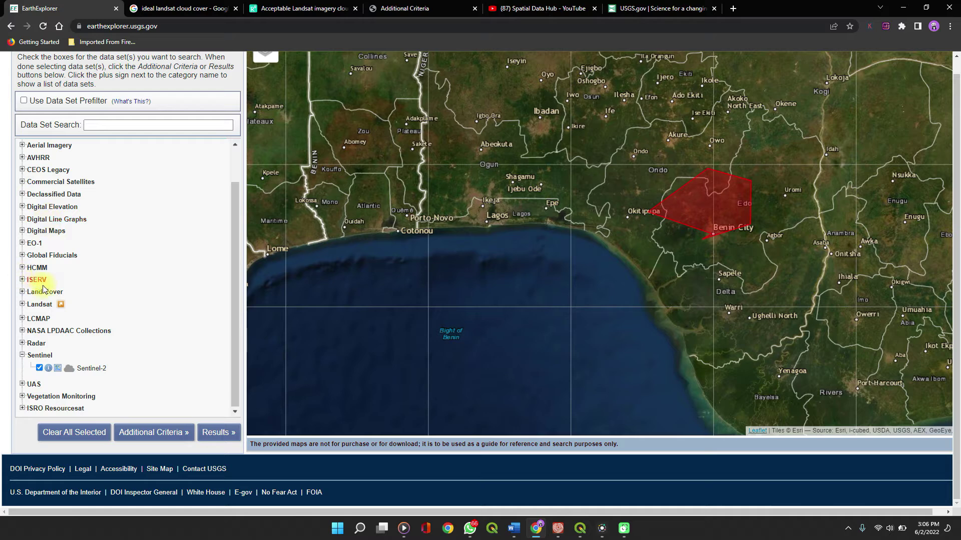
Step: Replace Sentinel-2 with Landsat 8-9 OLI/TIRS C2 L2 as the searched data set
click(22, 304)
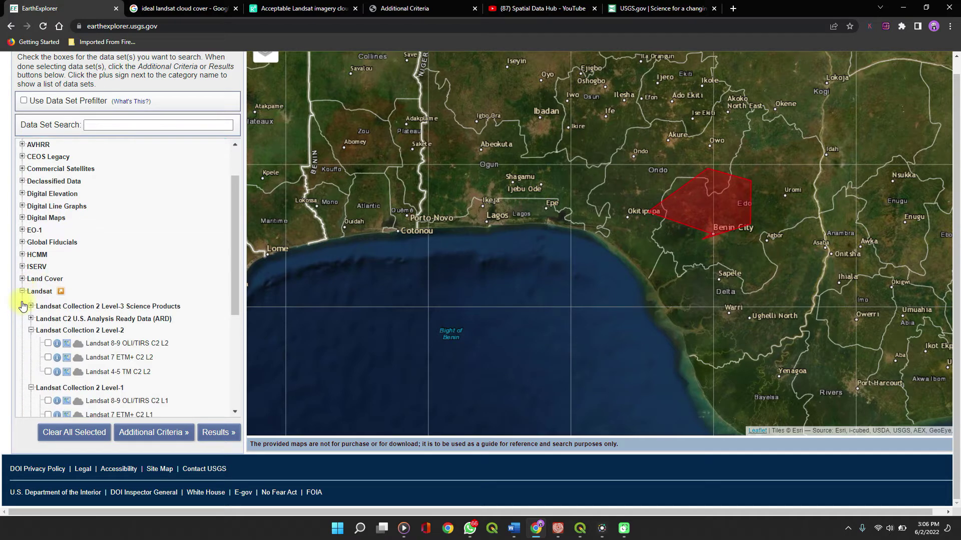
scroll(22, 306, down, 4)
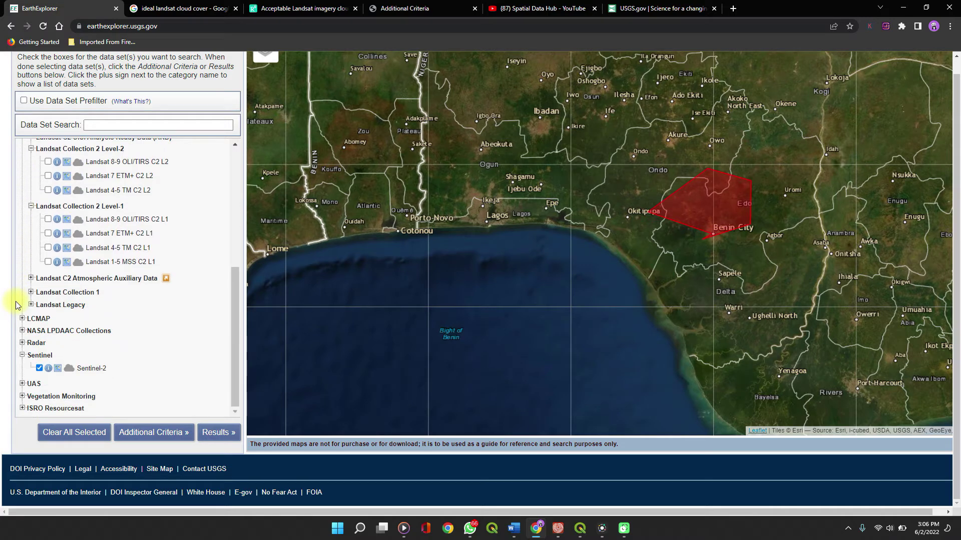
click(39, 369)
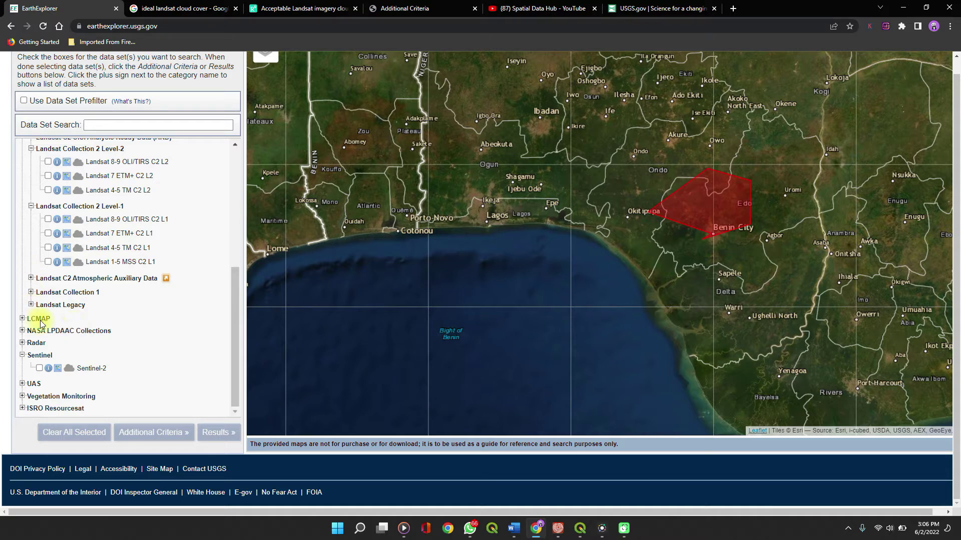
click(22, 356)
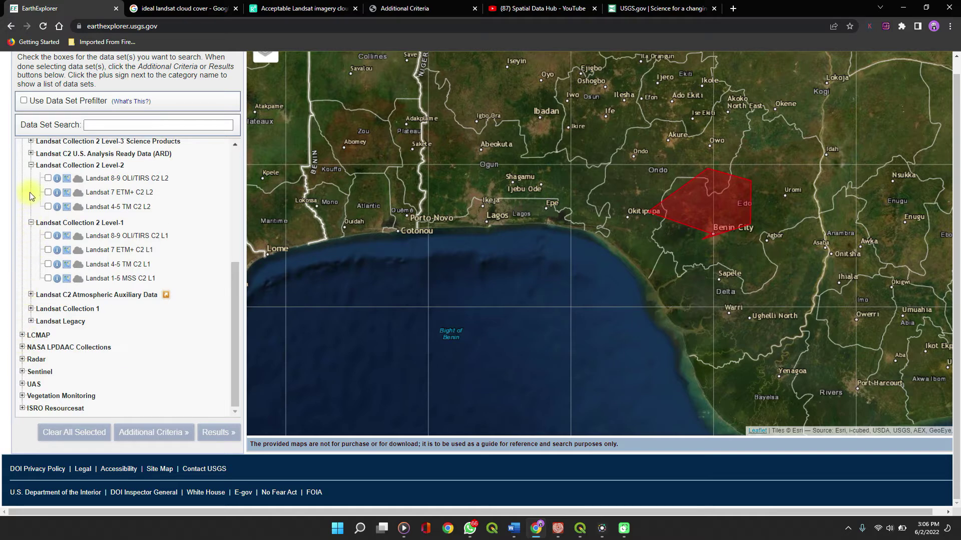
scroll(35, 184, up, 1)
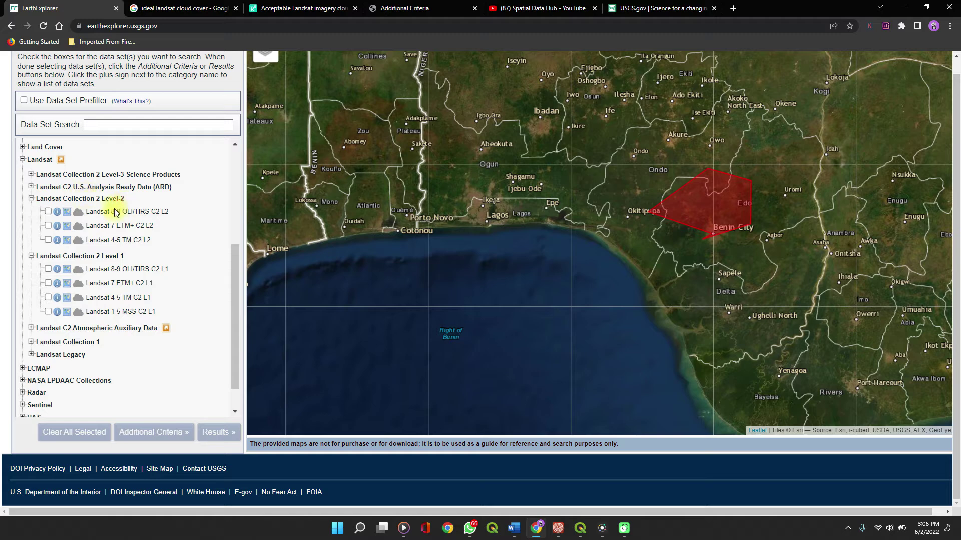
click(49, 212)
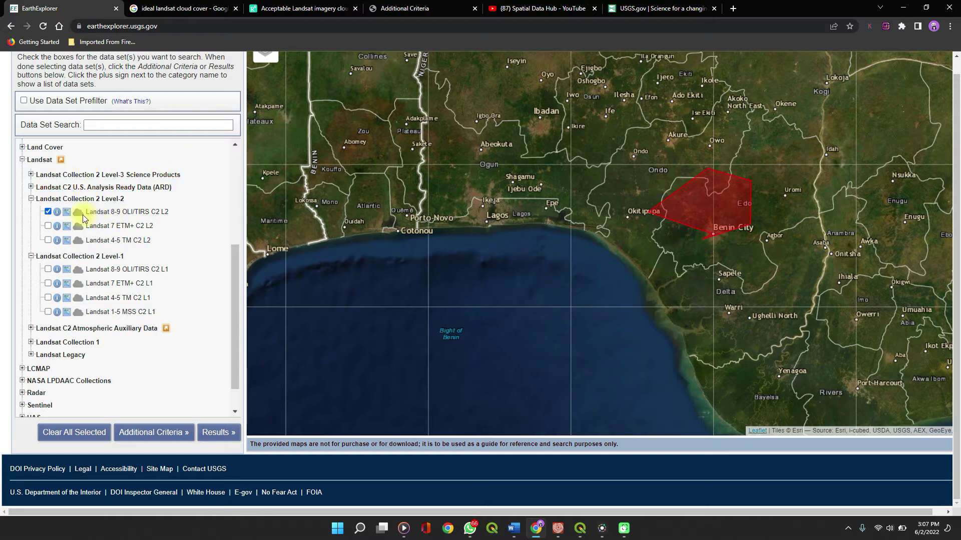
scroll(128, 229, up, 2)
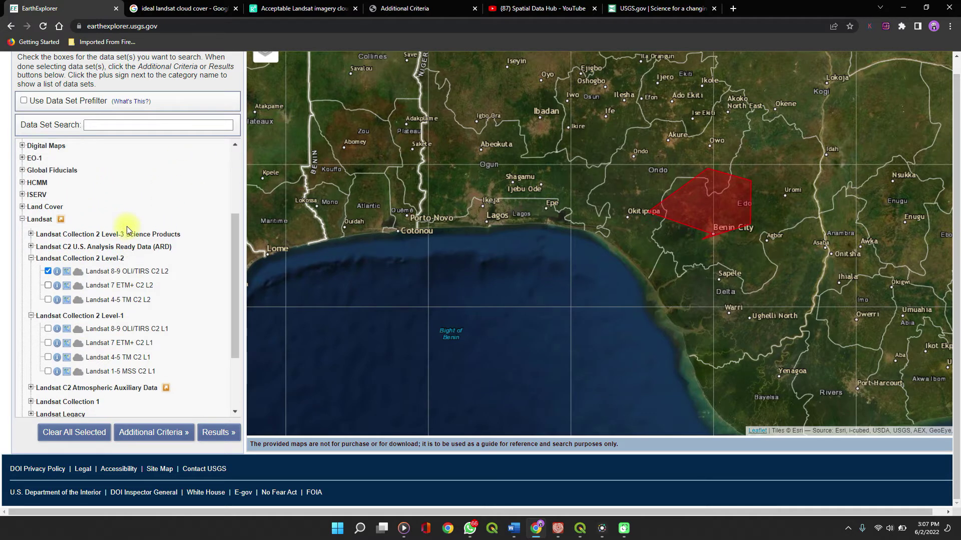
scroll(128, 229, up, 3)
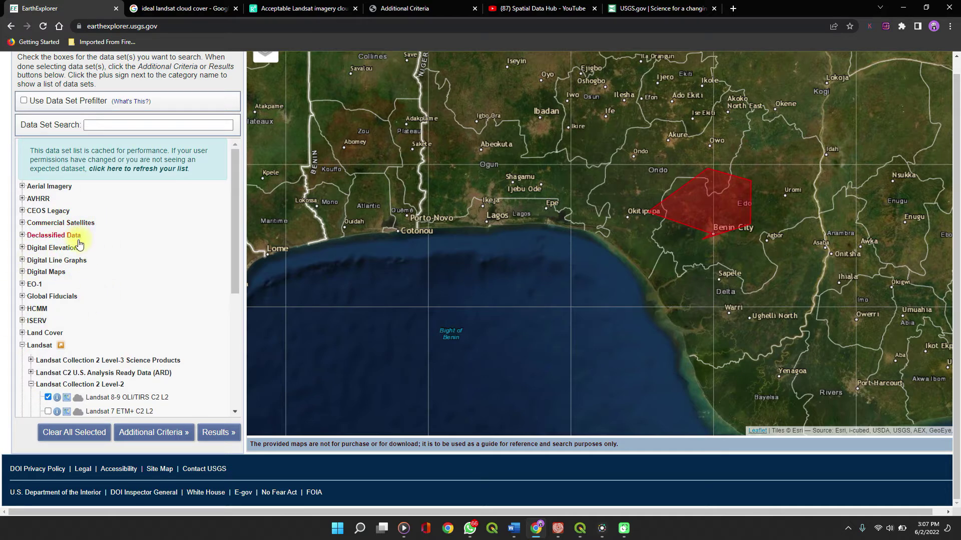
scroll(96, 262, up, 1)
scroll(101, 258, down, 3)
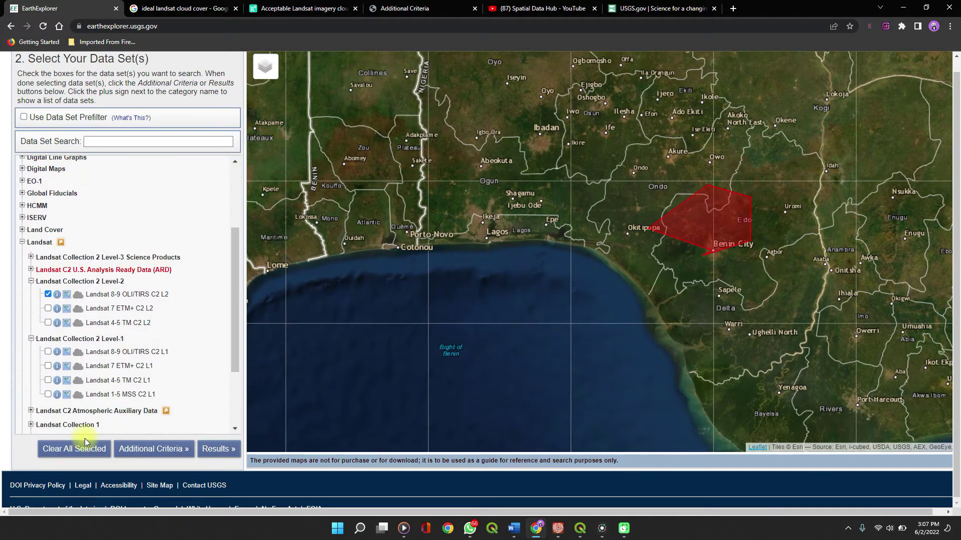
click(145, 449)
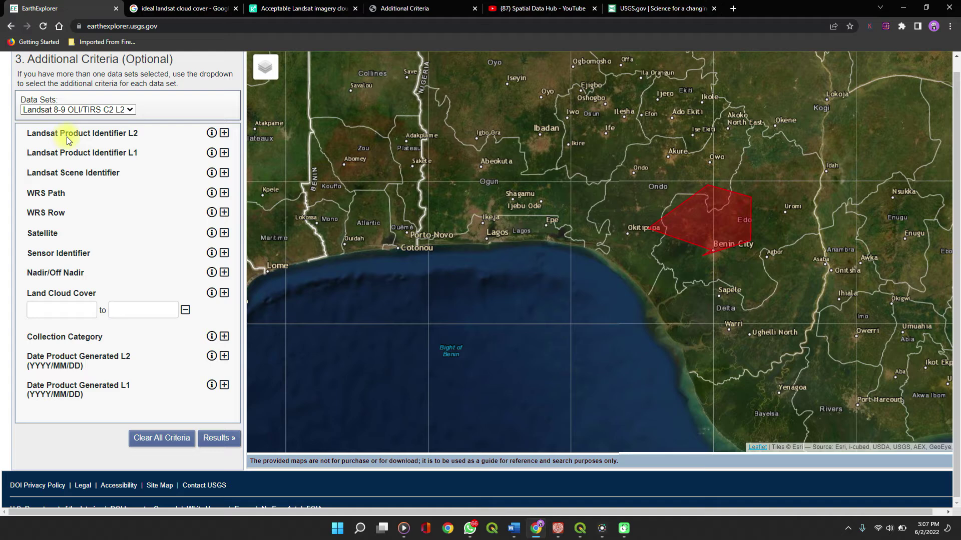
Step: Keep Landsat 8-9 as the criteria data set, review Land Cloud Cover, and list the 84 scenes
click(68, 111)
click(65, 111)
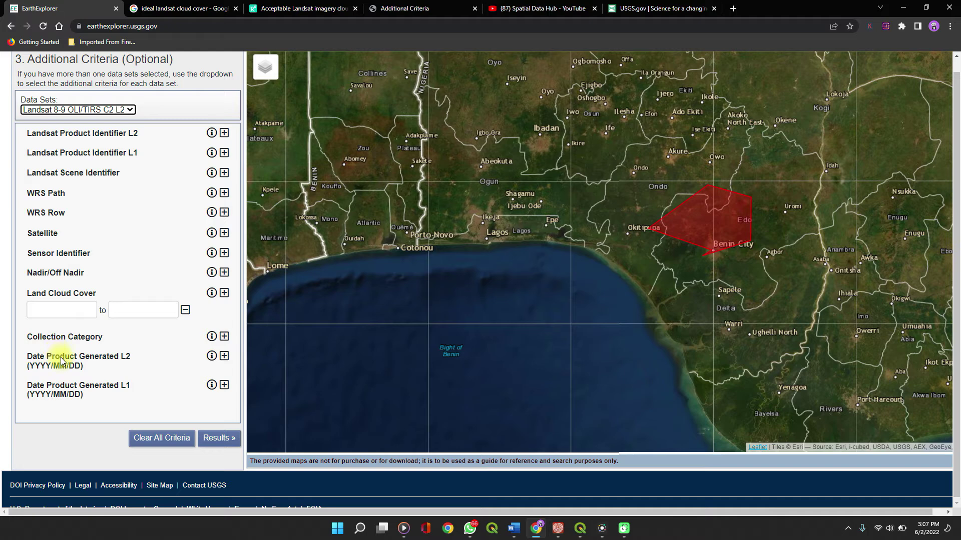
click(46, 311)
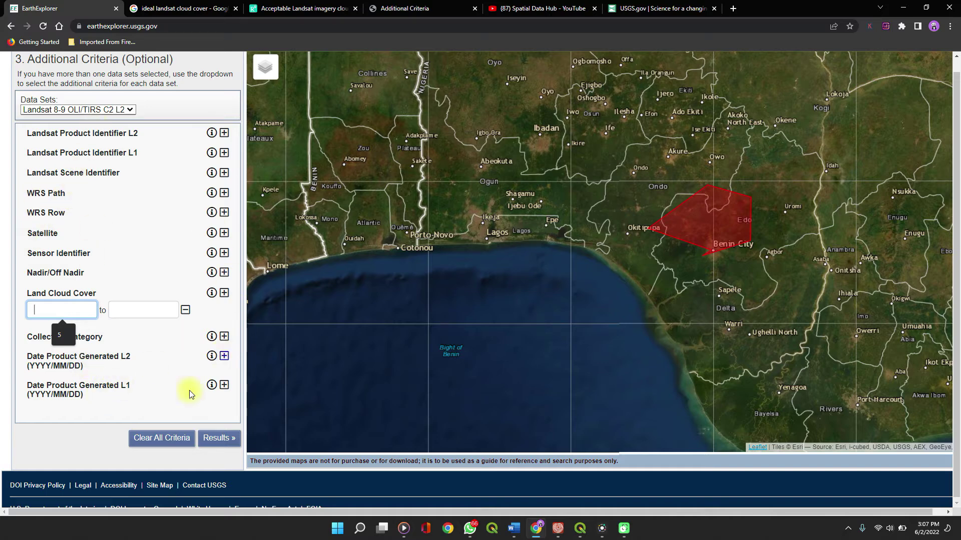
click(207, 431)
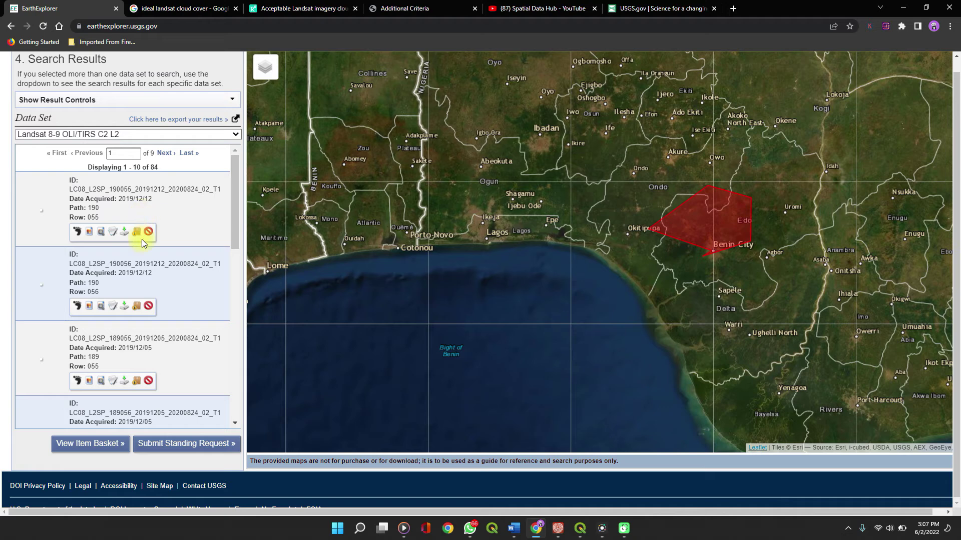
scroll(141, 251, down, 4)
Step: Browse the 84 scene results and open the Export Metadata dialog for them
scroll(141, 257, down, 1)
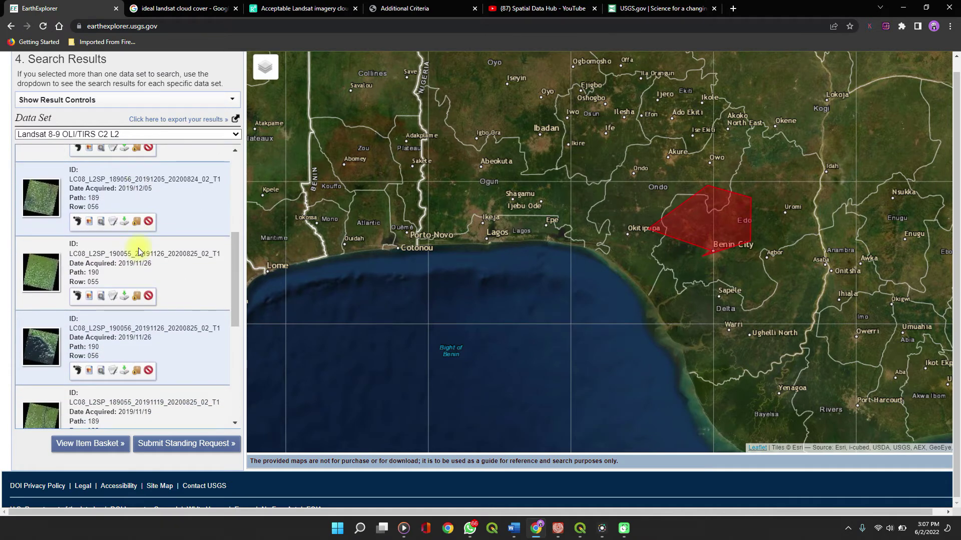
scroll(139, 250, up, 5)
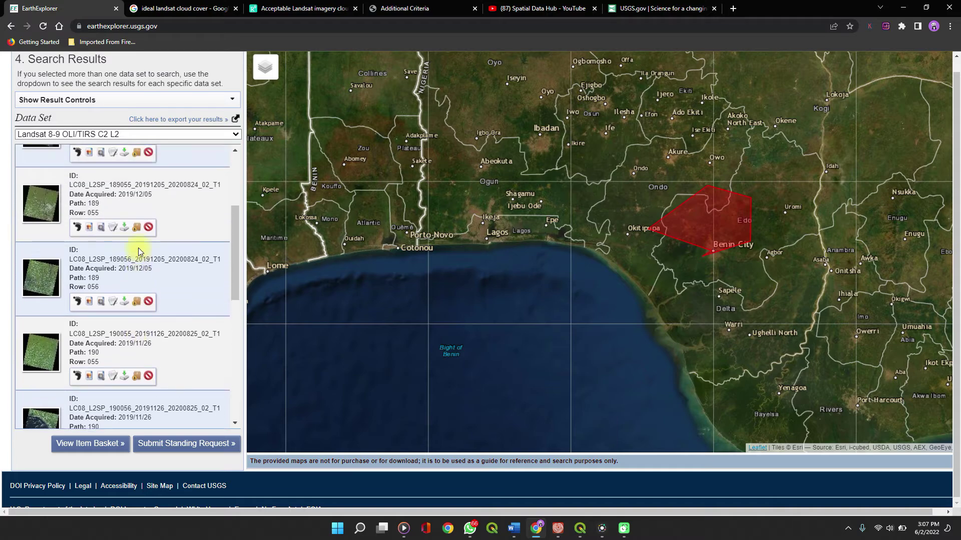
scroll(214, 198, up, 3)
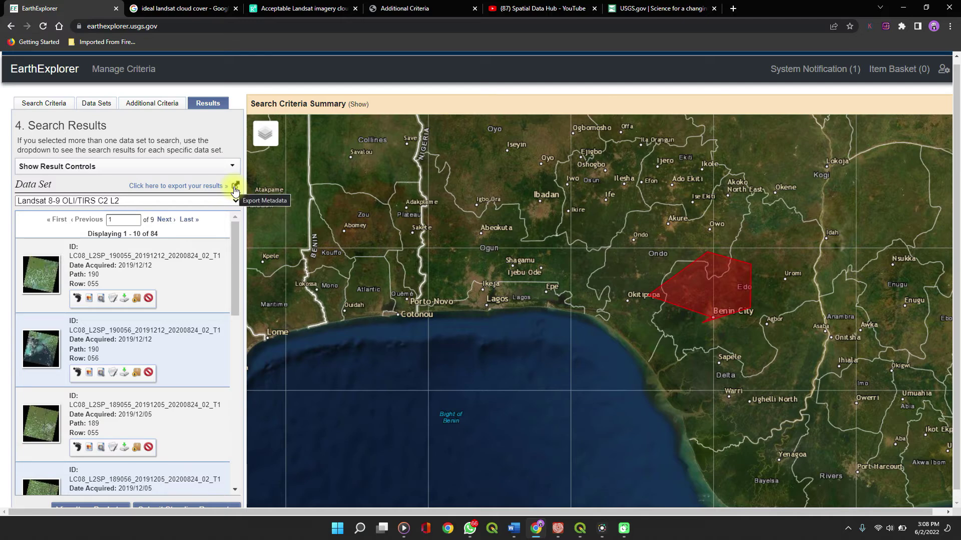
click(235, 190)
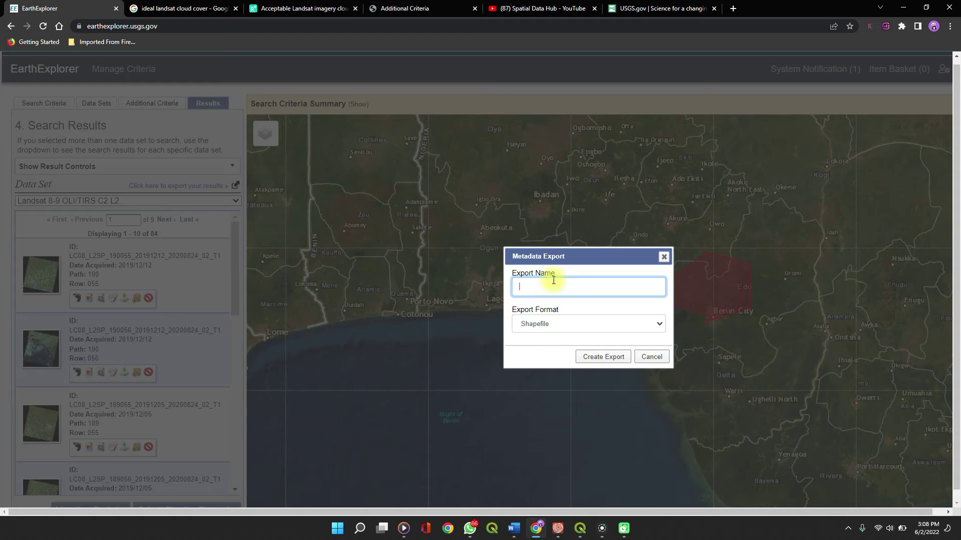
Step: Name the export 'spatial data hub', keep Shapefile, then close the dialog without exporting
text(E)
key(BackSpace)
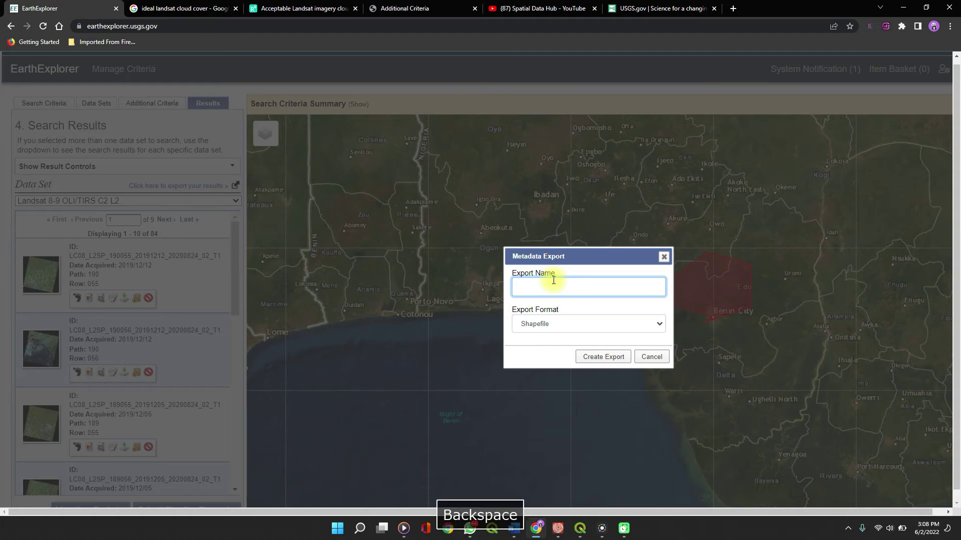
text(sp)
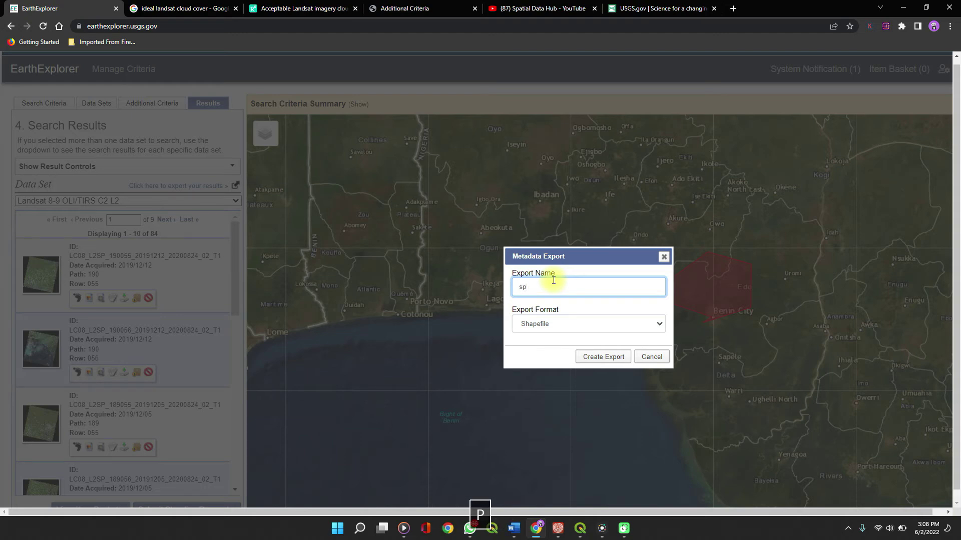
text(atial data hub)
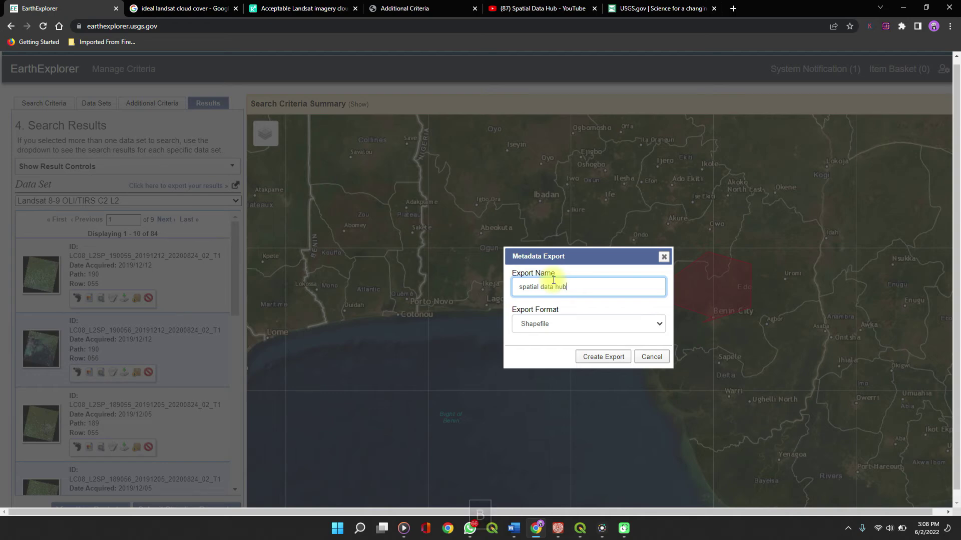
click(563, 329)
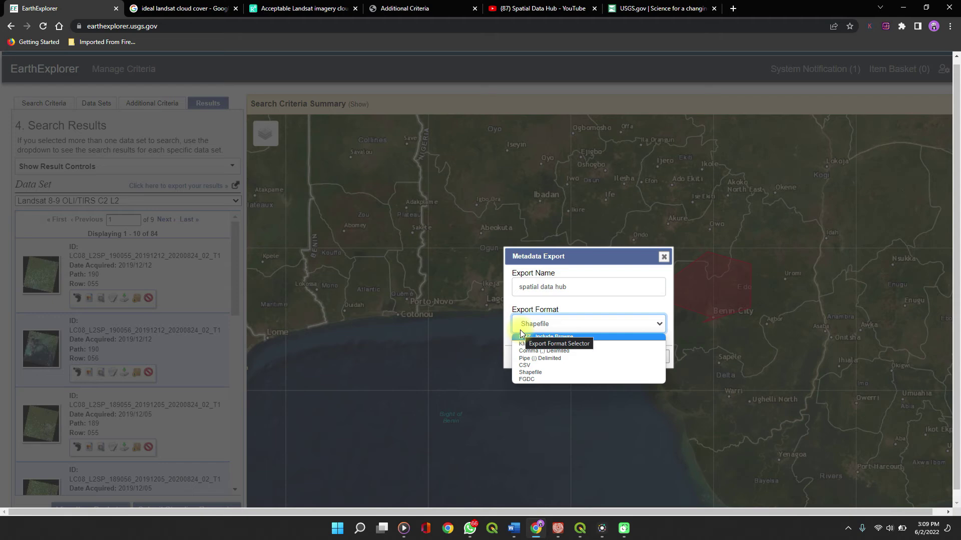
click(592, 274)
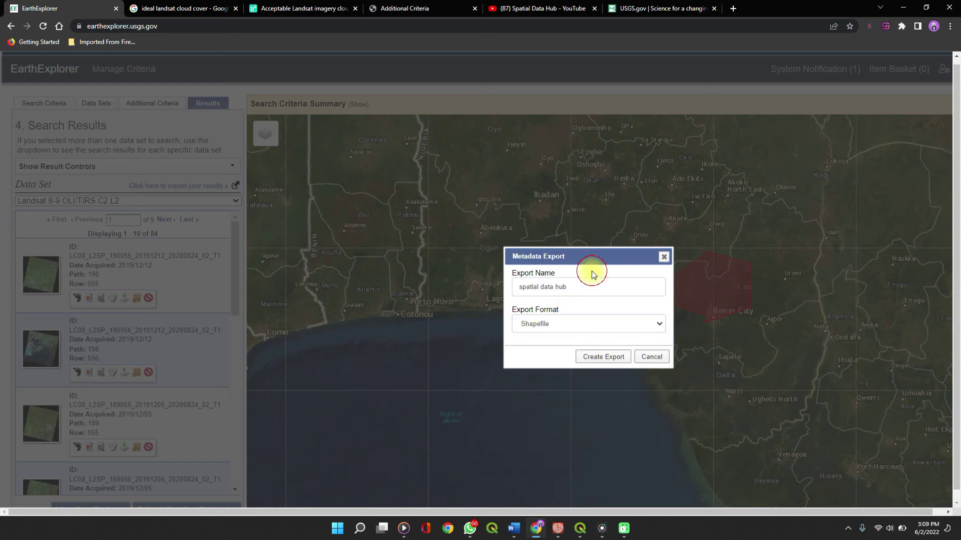
click(663, 256)
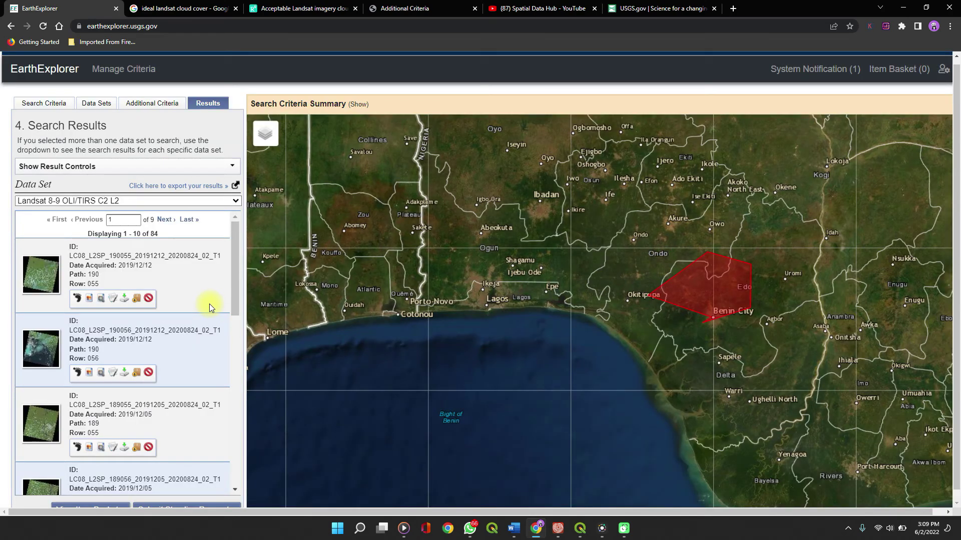
Step: Overlay the 2019/12/12, 2019/12/05 and 2019/11/26 path 189/190 footprints on the map
click(78, 299)
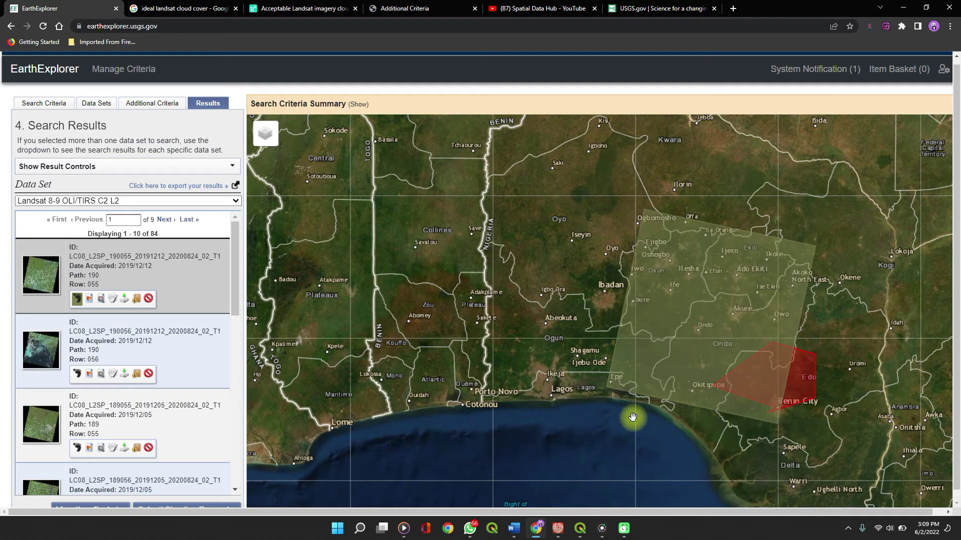
click(77, 374)
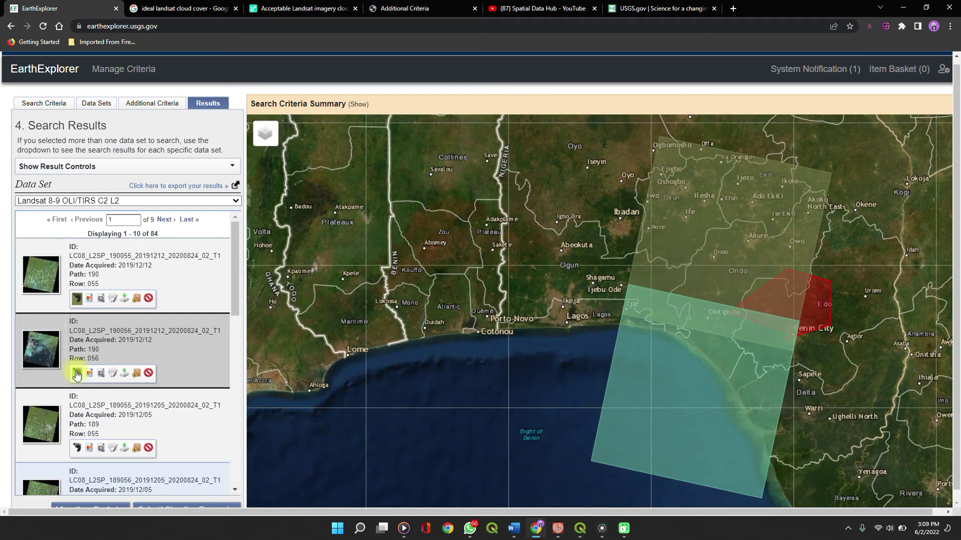
scroll(76, 374, down, 2)
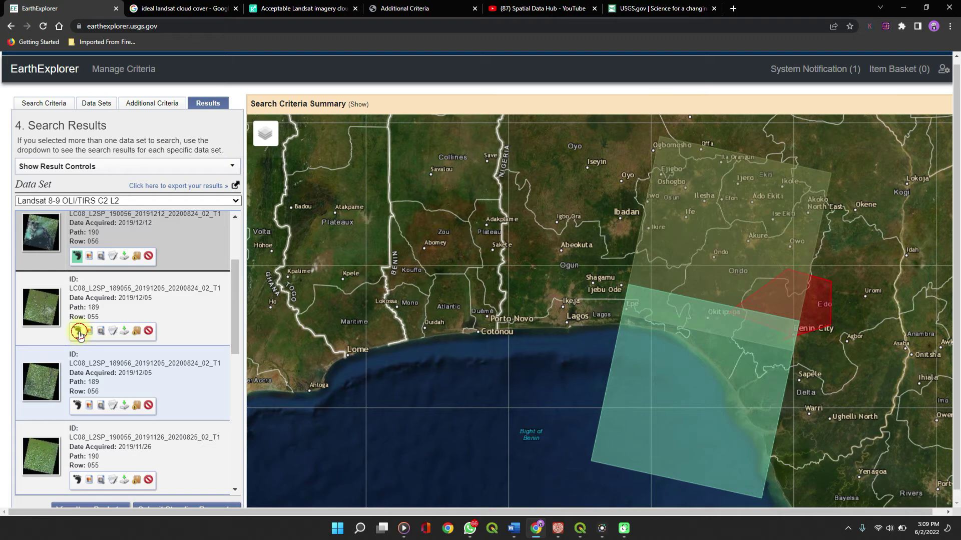
click(78, 331)
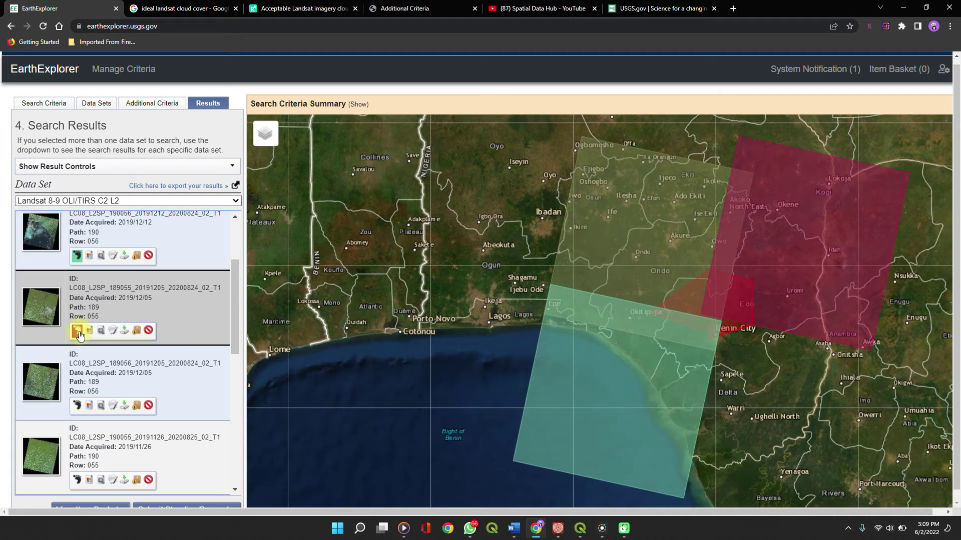
click(77, 406)
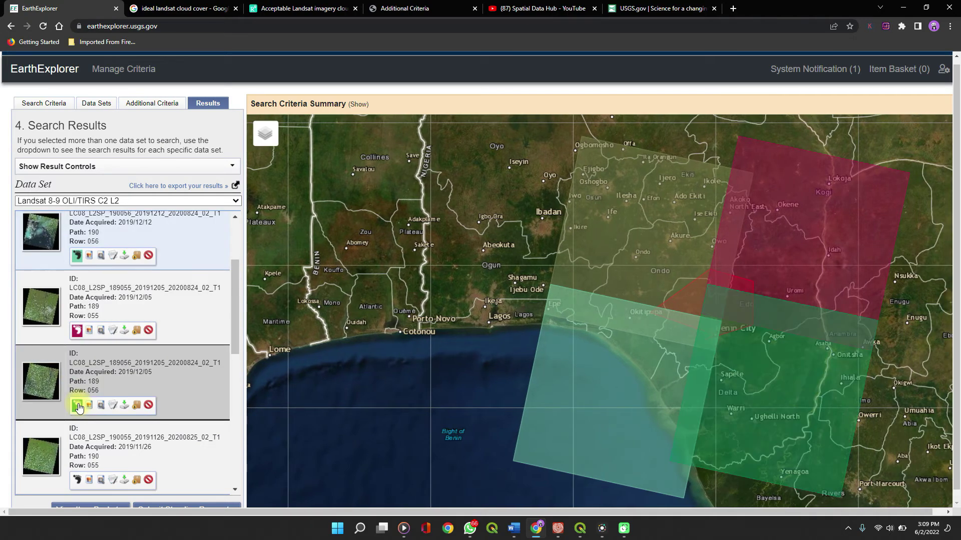
scroll(88, 384, down, 2)
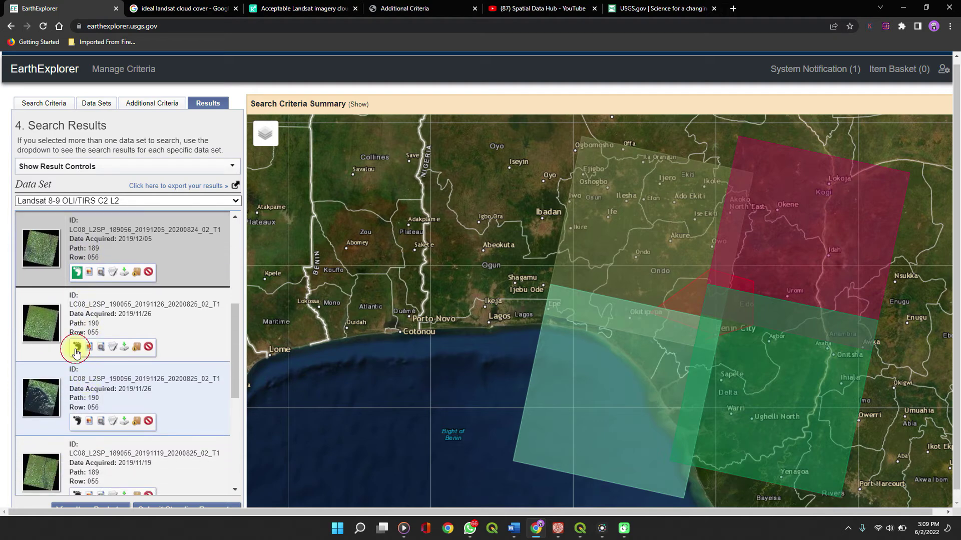
click(77, 347)
scroll(76, 360, down, 1)
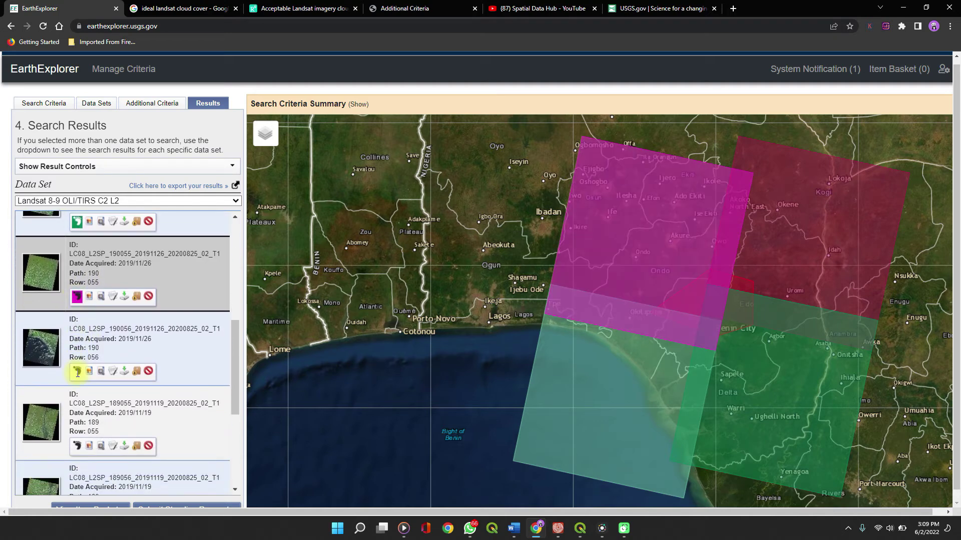
click(78, 374)
Step: Also overlay the 2019/11/19 189/055-056 and 2019/11/10 190/055-056 footprints
scroll(77, 377, down, 2)
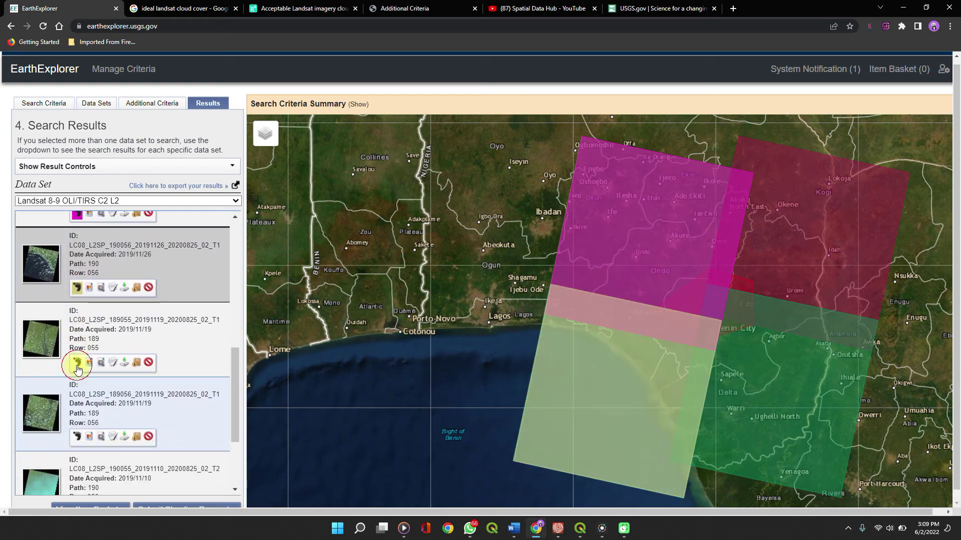
click(77, 365)
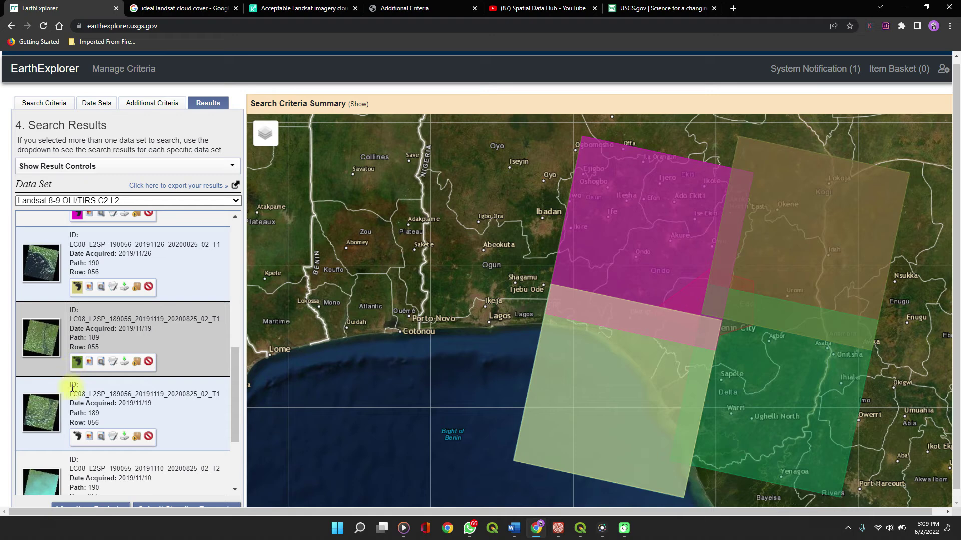
click(78, 438)
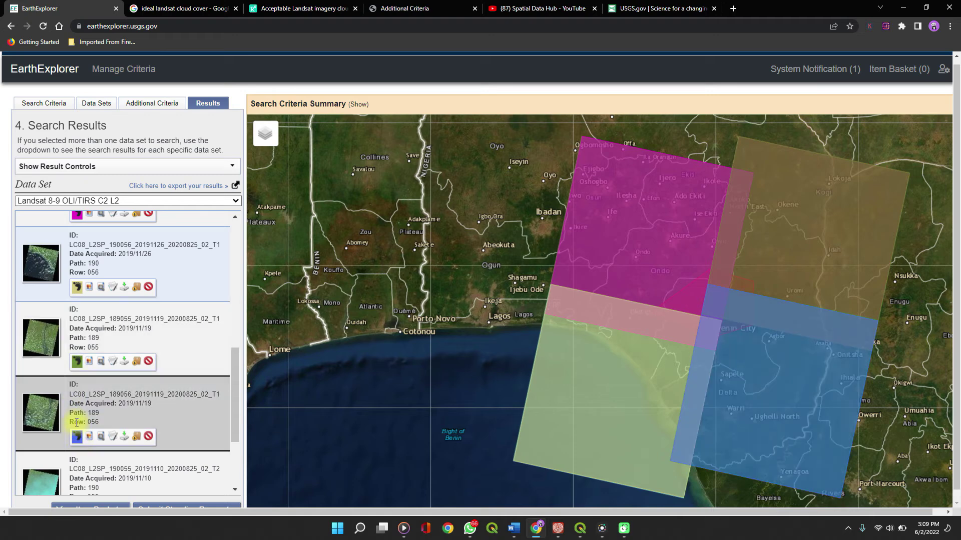
scroll(91, 384, down, 2)
scroll(90, 383, down, 2)
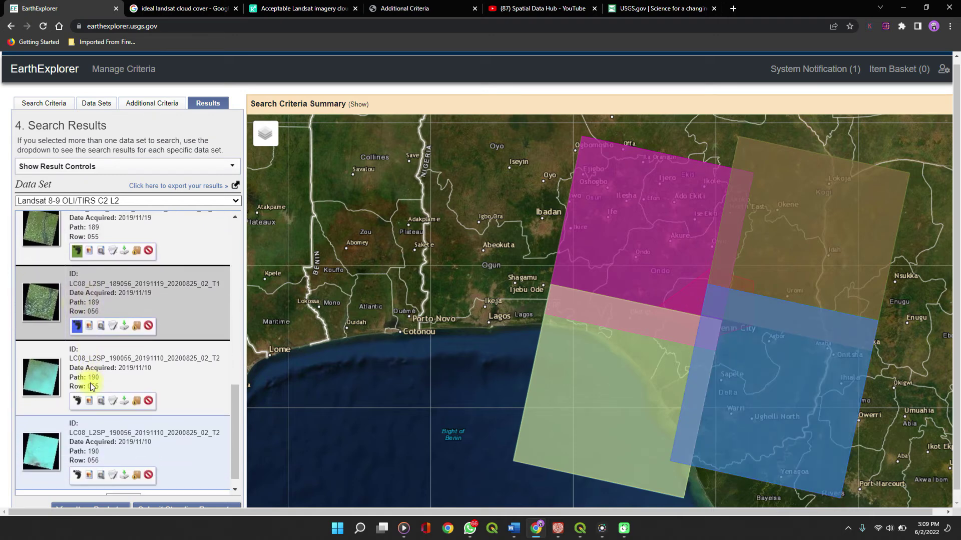
click(77, 384)
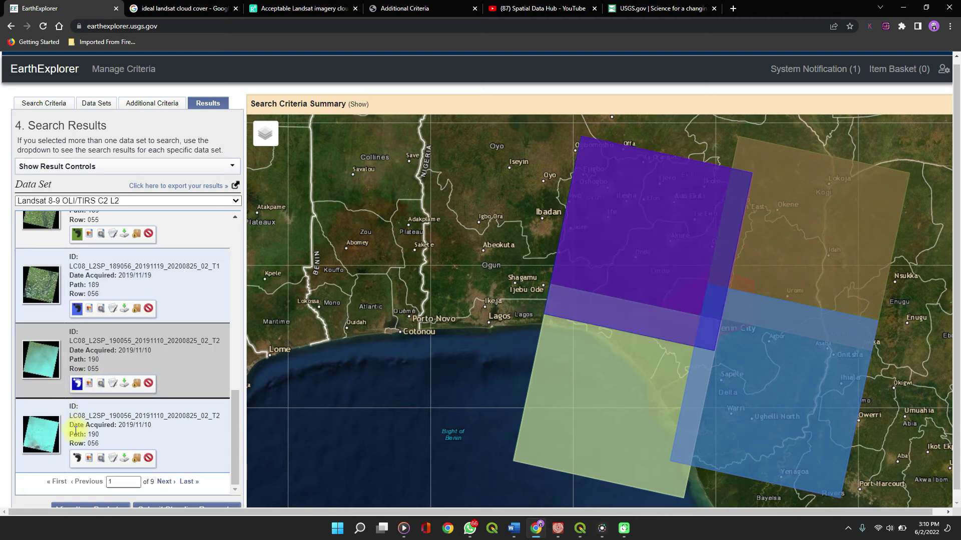
click(77, 459)
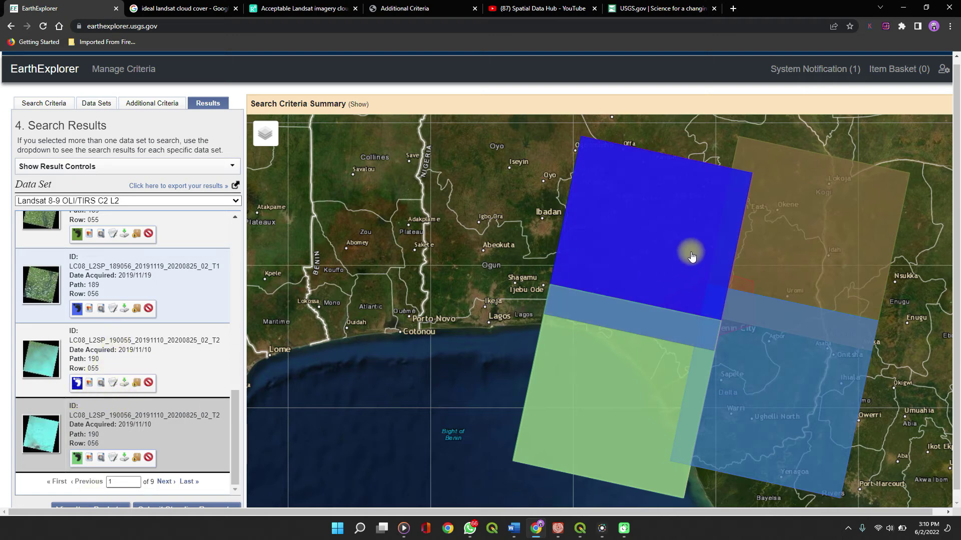
Step: Hide the 2019/11/10, 2019/11/19, 2019/11/26 and 2019/12/05 footprints again
click(77, 459)
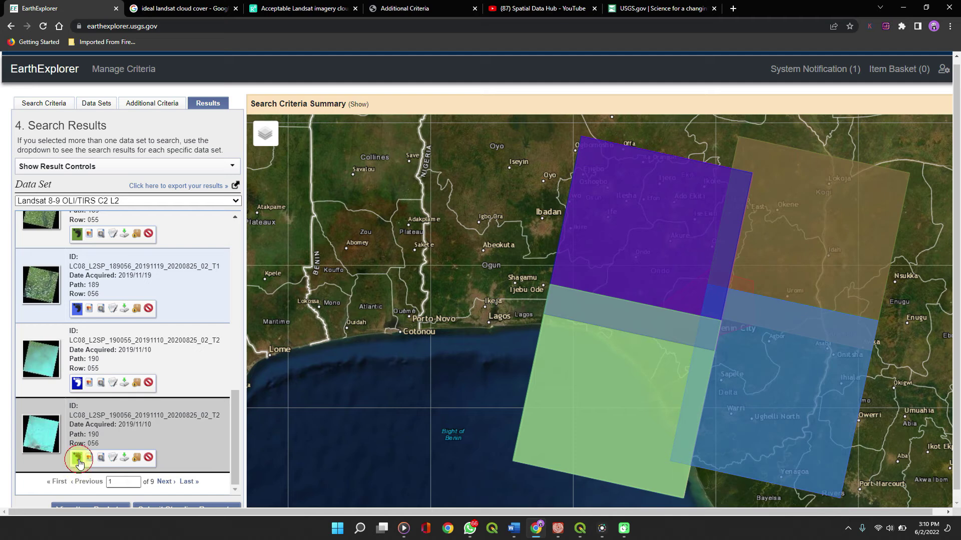
click(79, 383)
click(79, 309)
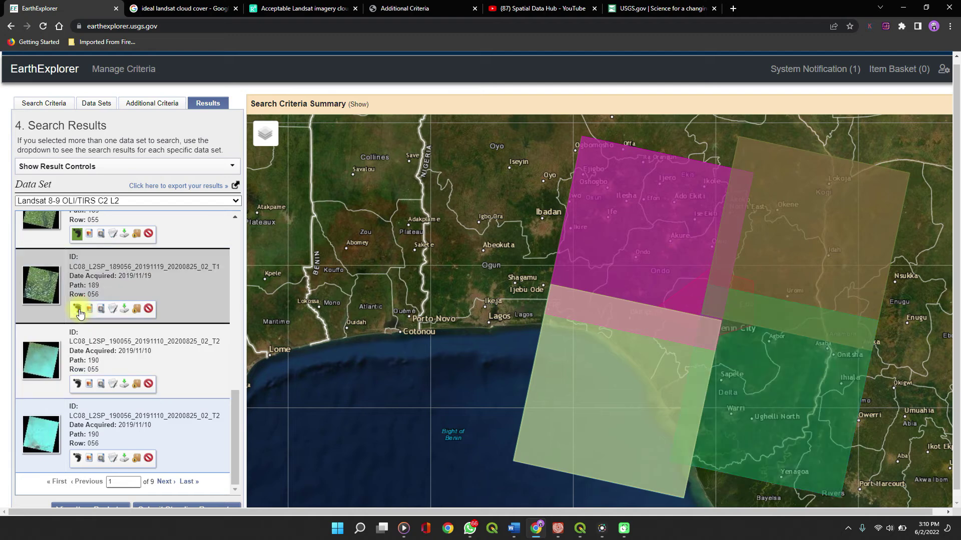
click(78, 235)
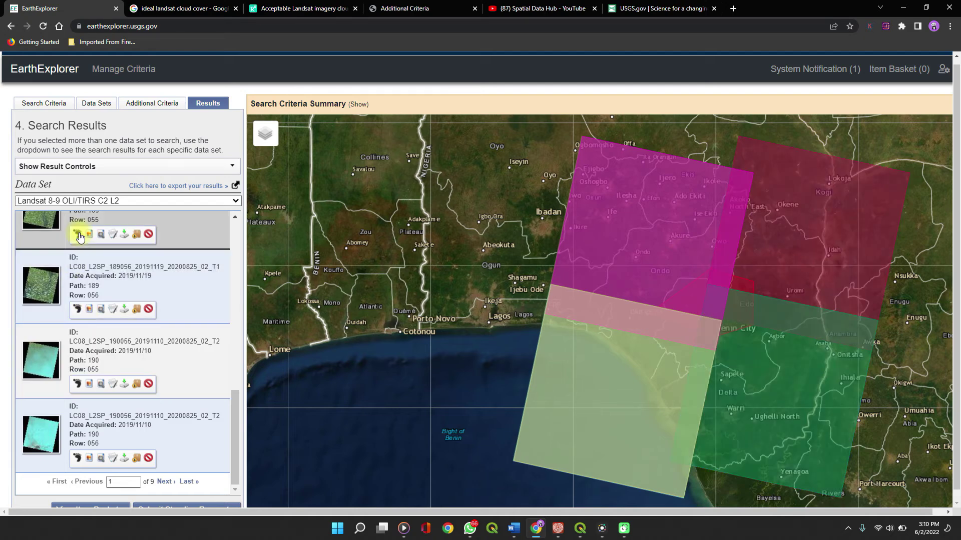
scroll(78, 235, up, 4)
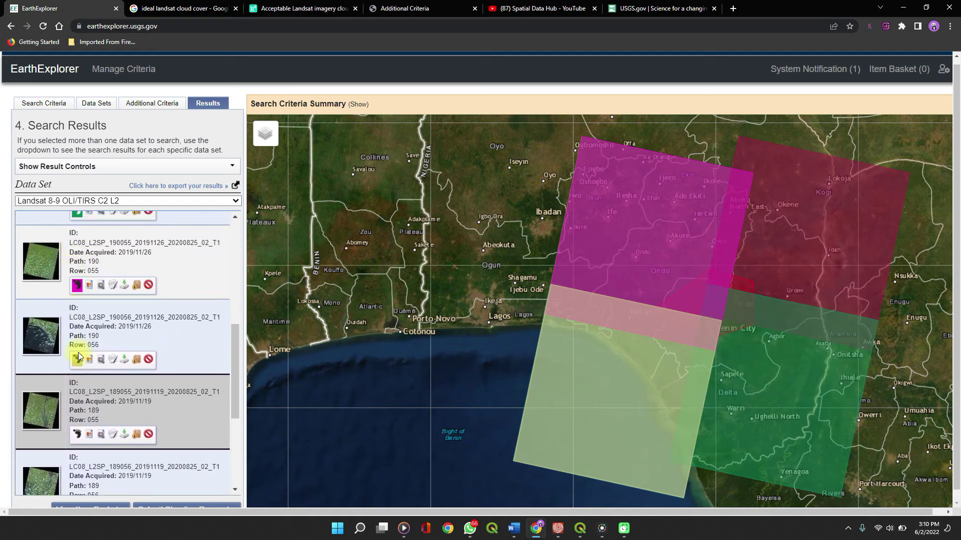
click(77, 359)
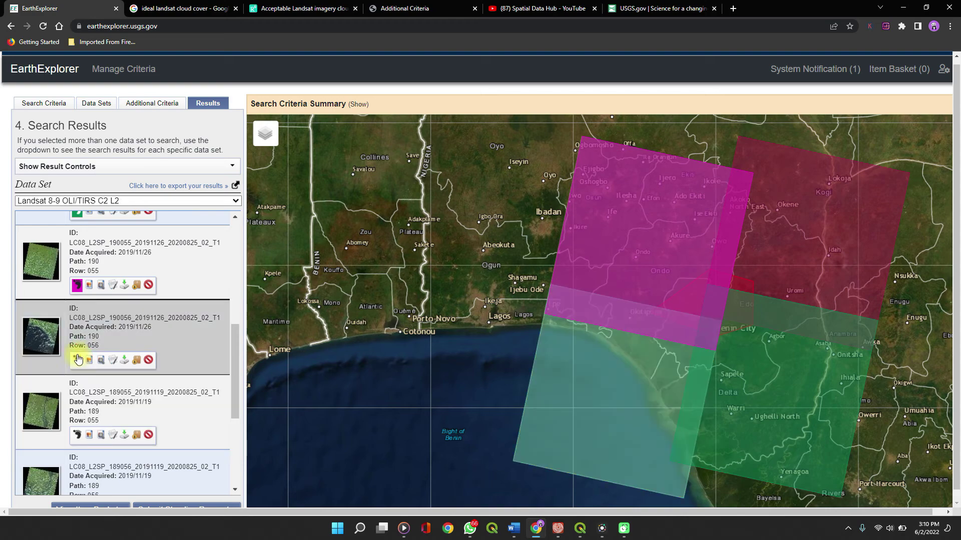
click(77, 285)
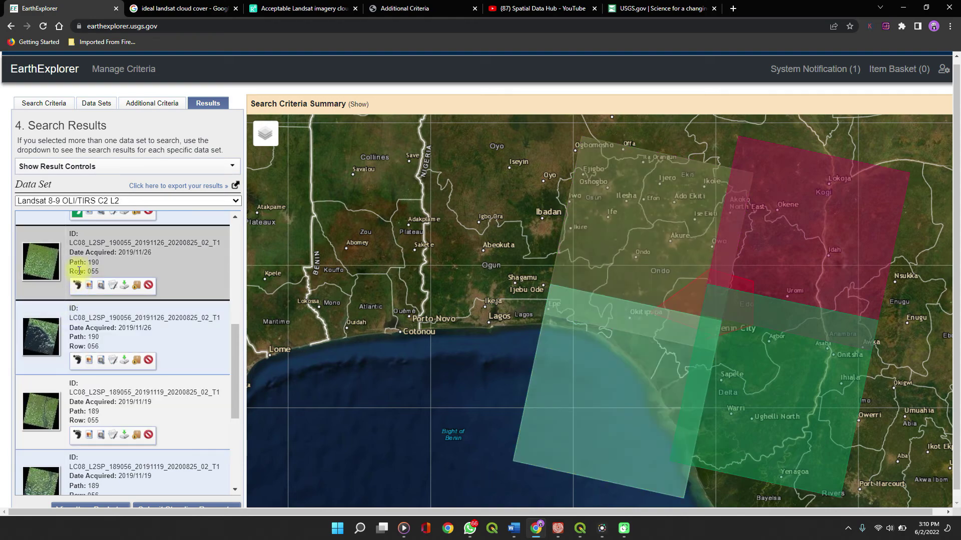
scroll(75, 280, up, 2)
scroll(72, 278, up, 2)
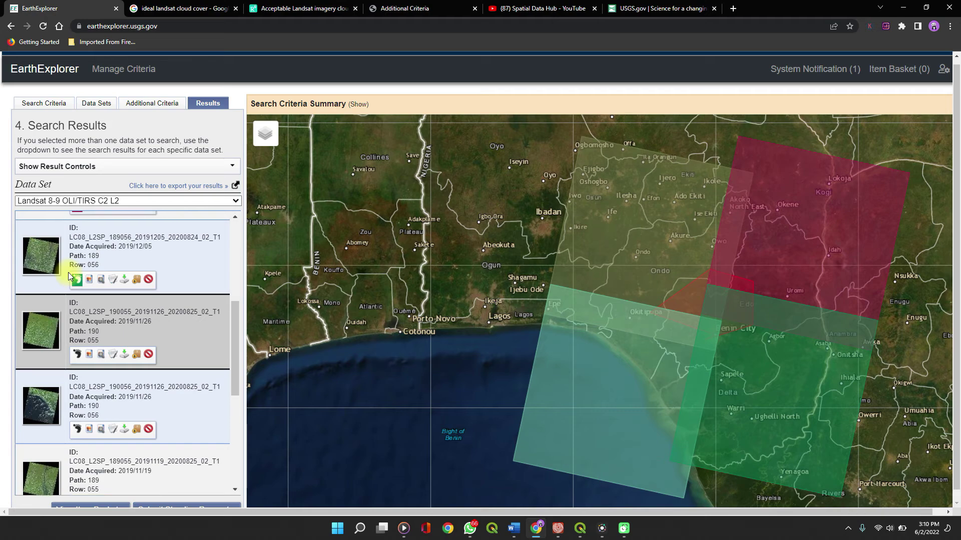
click(76, 286)
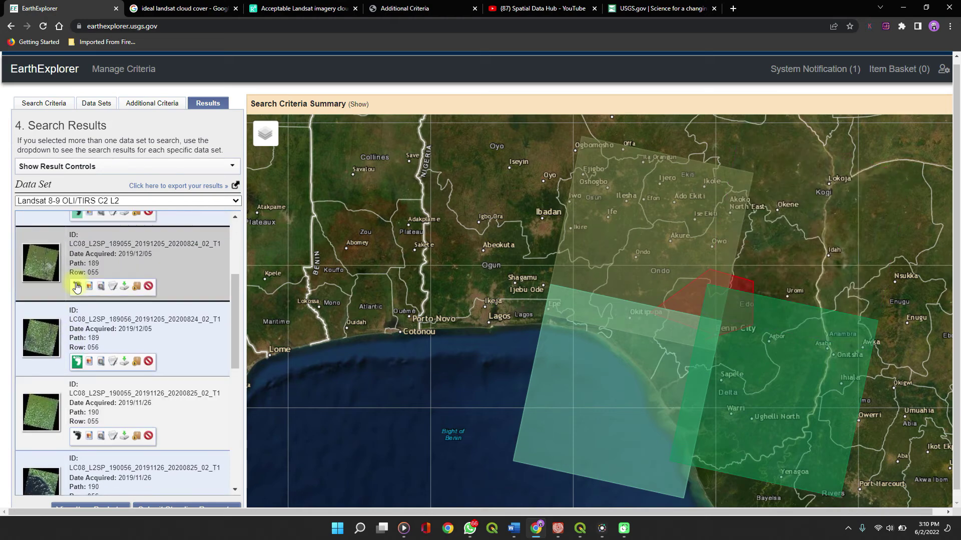
click(77, 362)
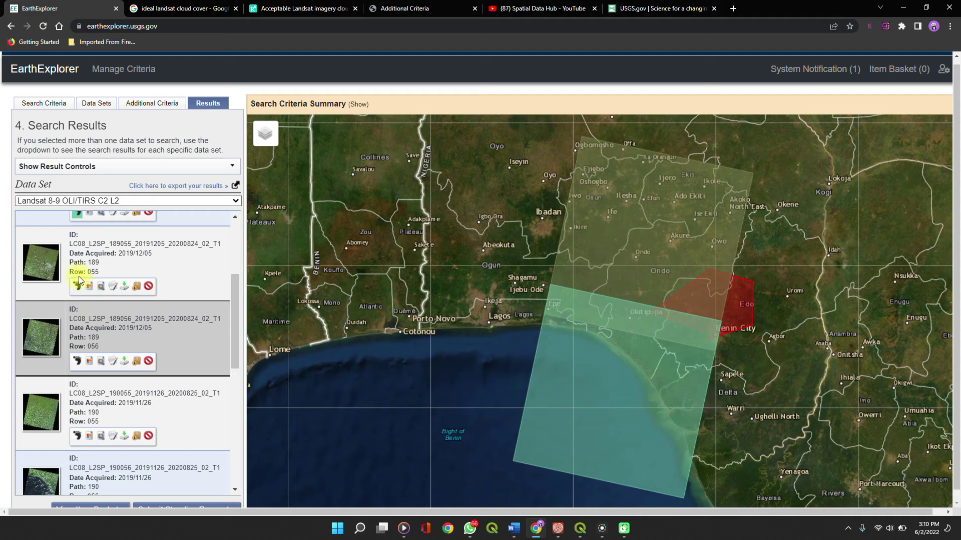
Step: Leave only the 2019/12/12 190/055 footprint shown, hiding the 190/056 one
scroll(79, 277, up, 3)
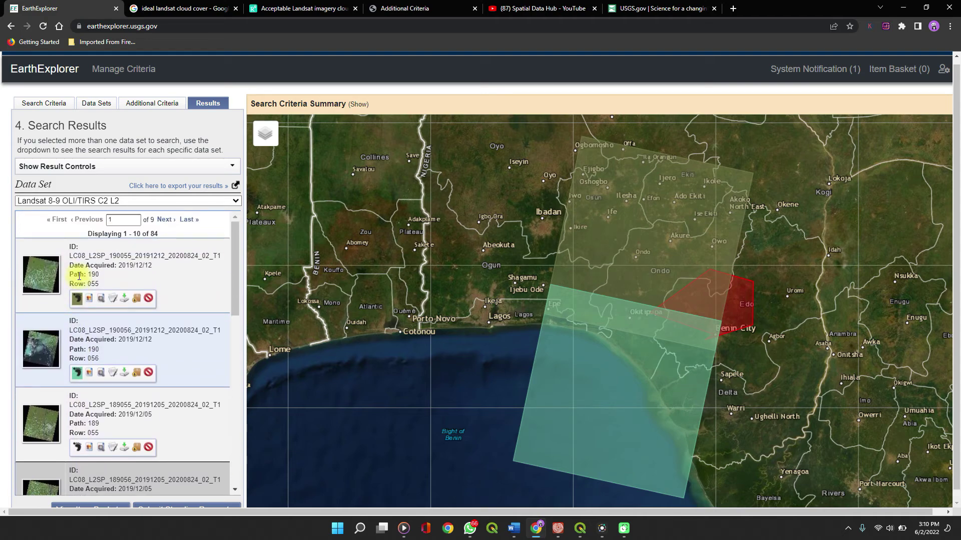
scroll(65, 364, down, 1)
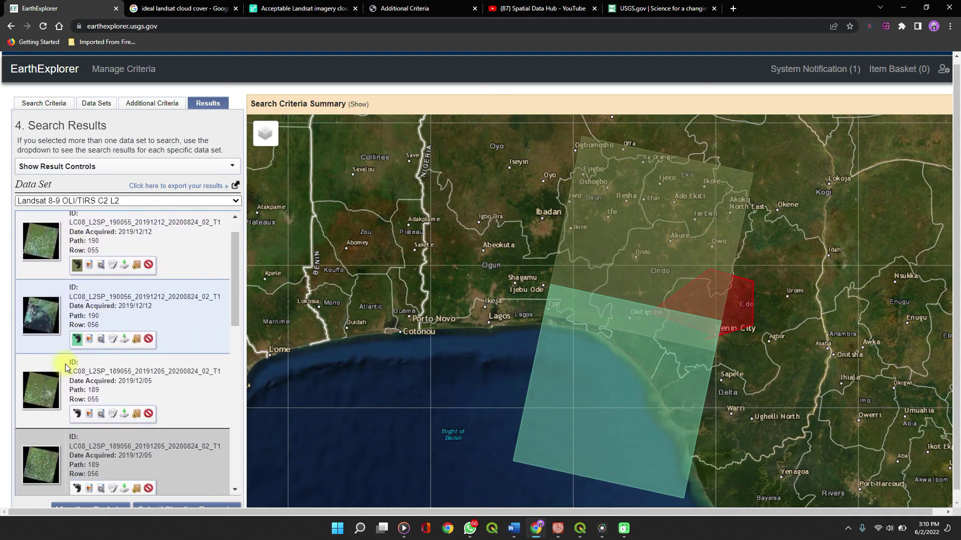
scroll(75, 326, up, 1)
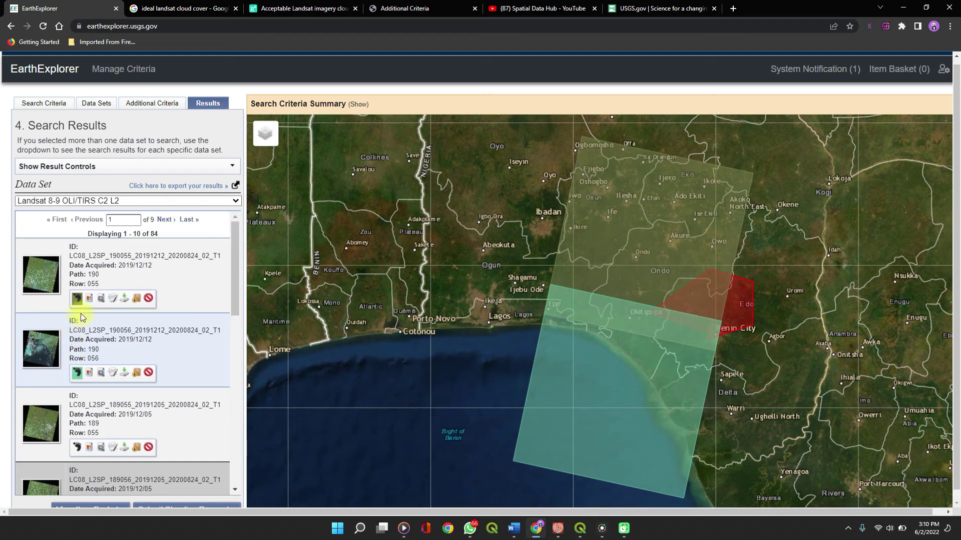
click(77, 299)
click(78, 298)
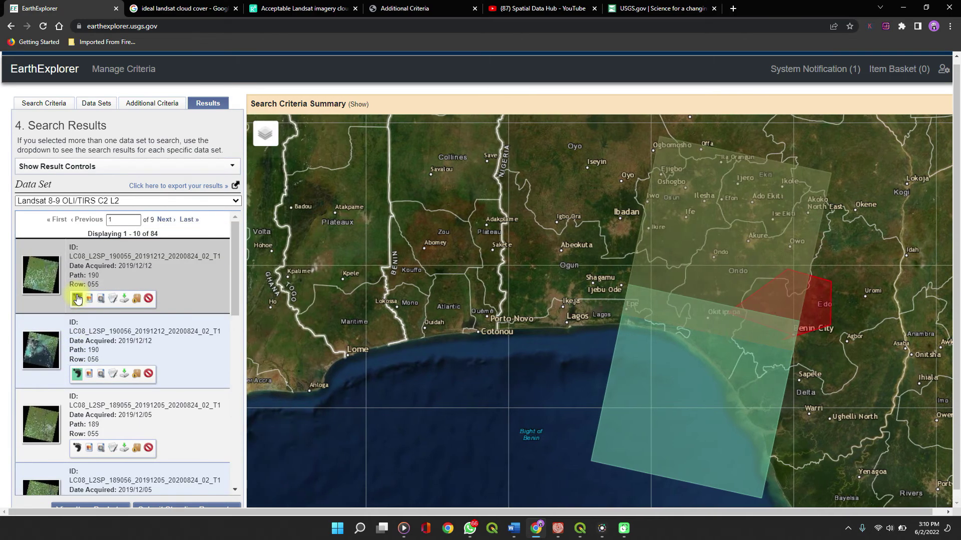
click(76, 373)
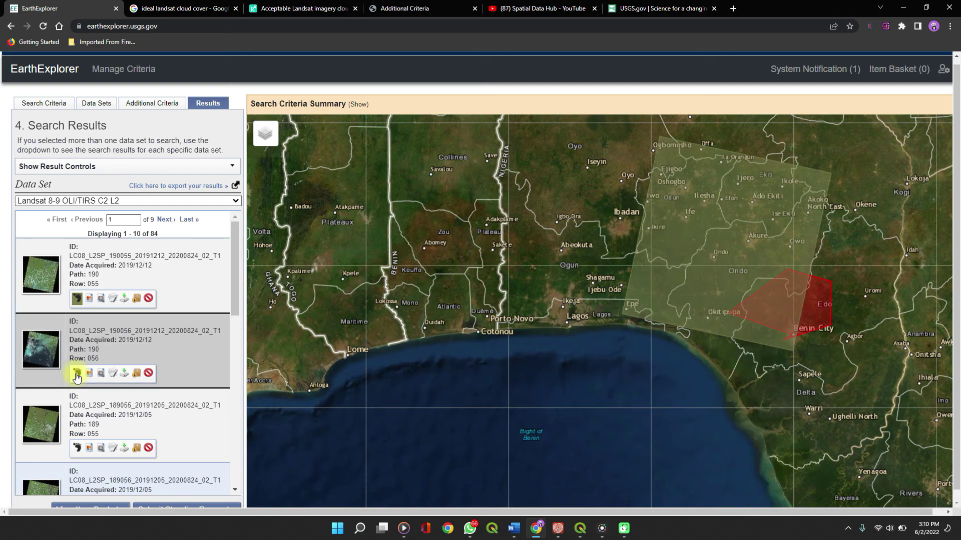
scroll(76, 373, down, 2)
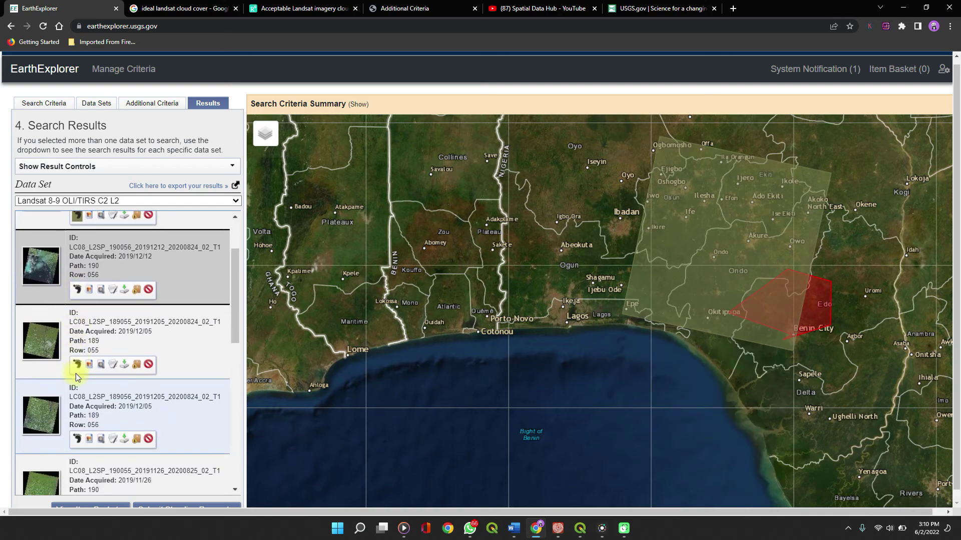
Step: Add the 2019/12/05 189/055 footprint alongside the 2019/12/12 190/055 one
click(76, 365)
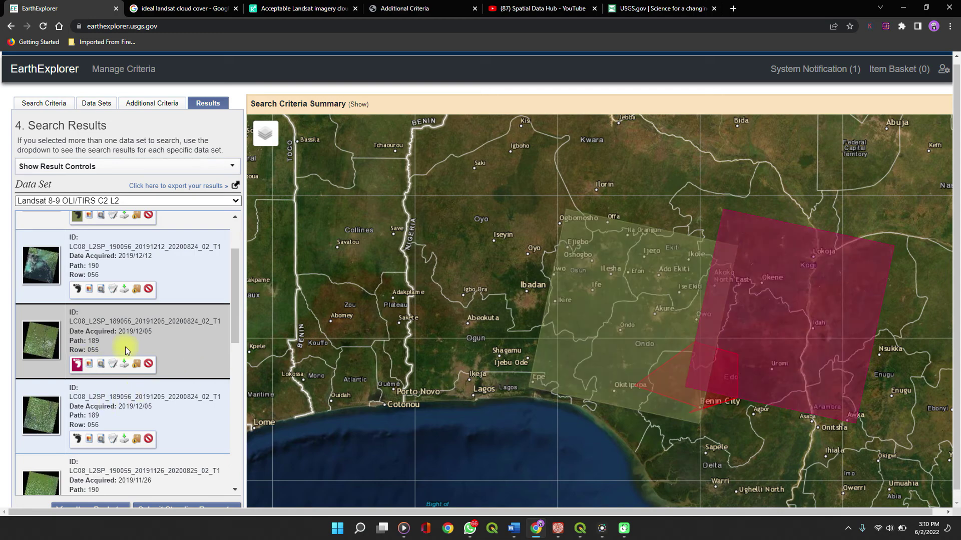
scroll(118, 325, down, 1)
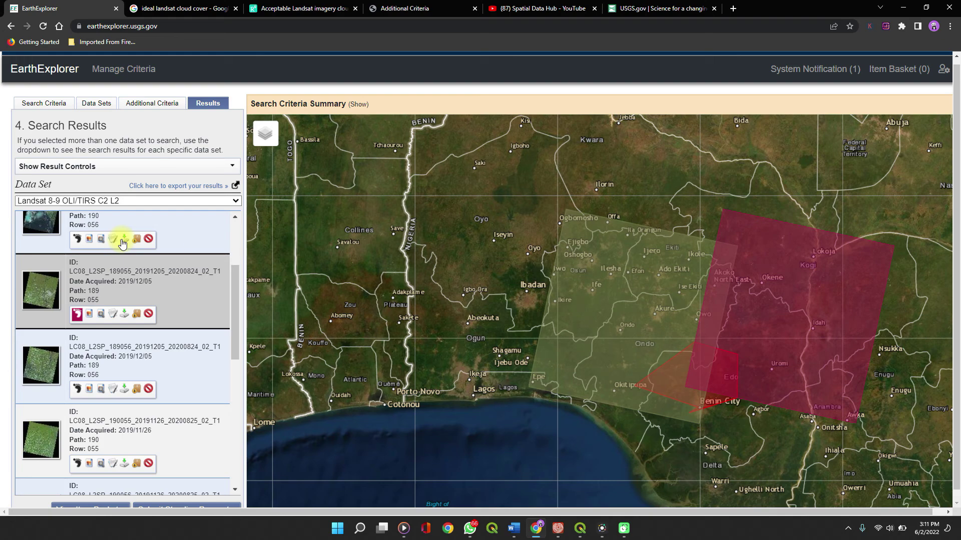
scroll(82, 385, down, 4)
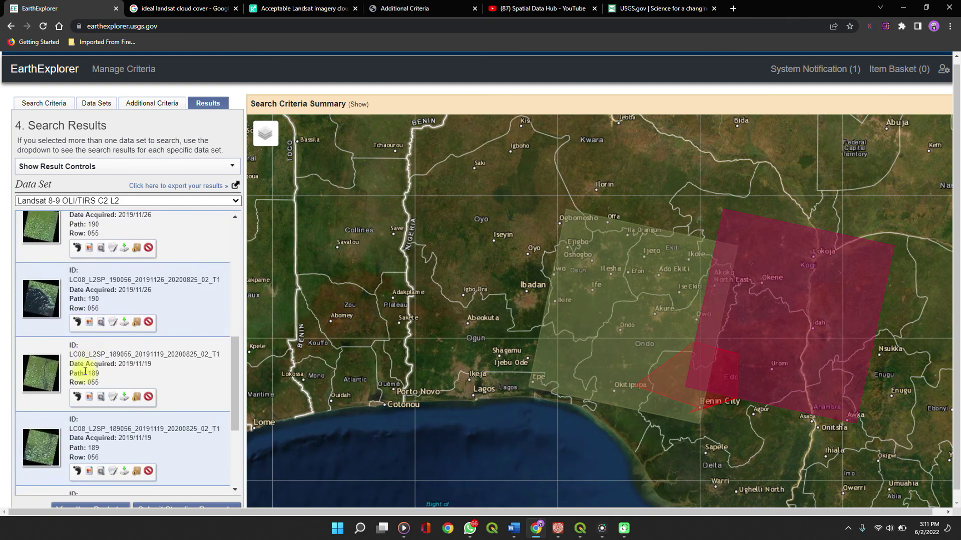
scroll(85, 371, down, 5)
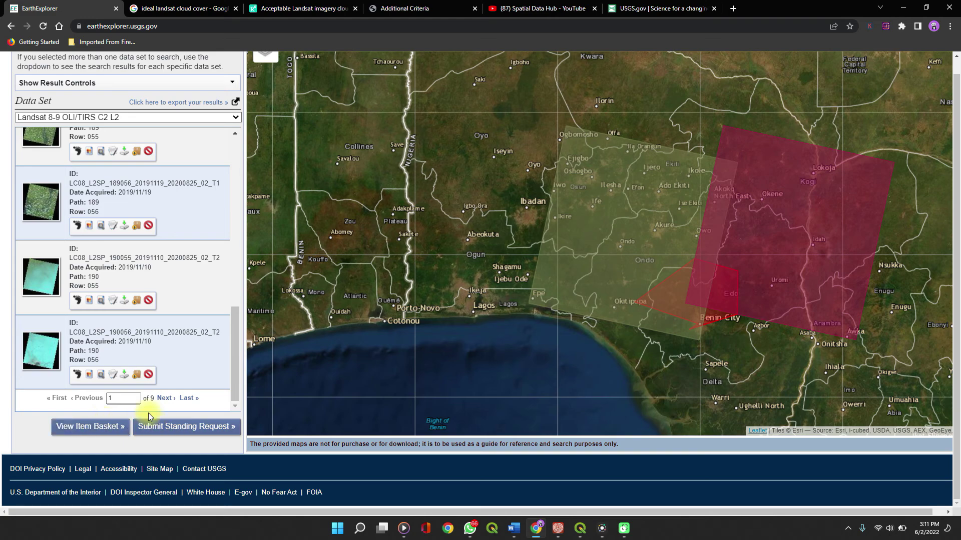
scroll(125, 352, up, 10)
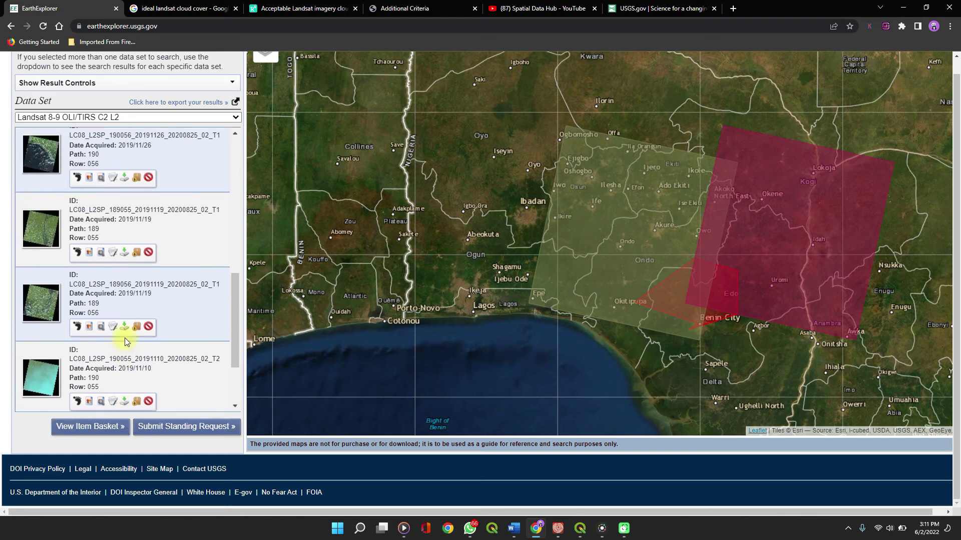
scroll(126, 335, up, 1)
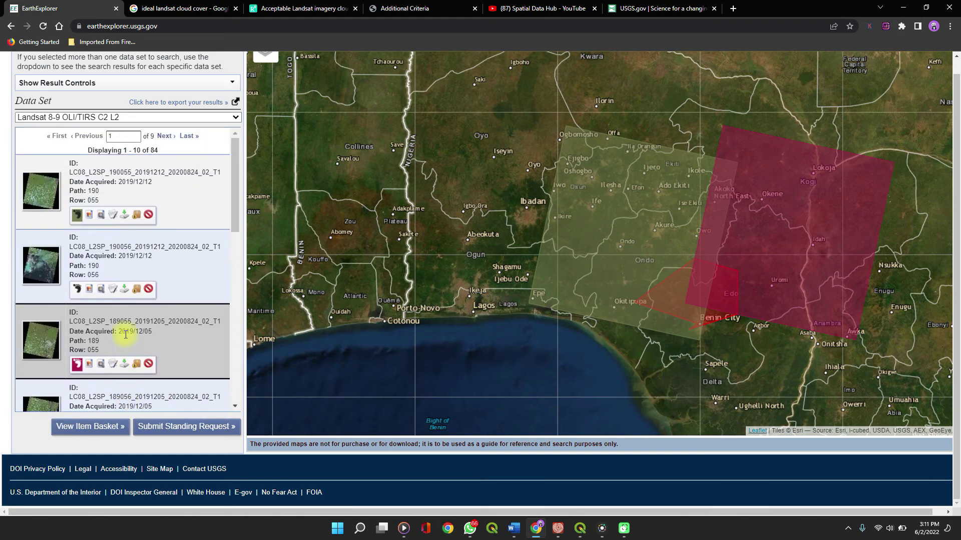
Step: Redraw both footprints and open Download Options for the 2019/12/05 189/055 scene
click(77, 216)
click(77, 219)
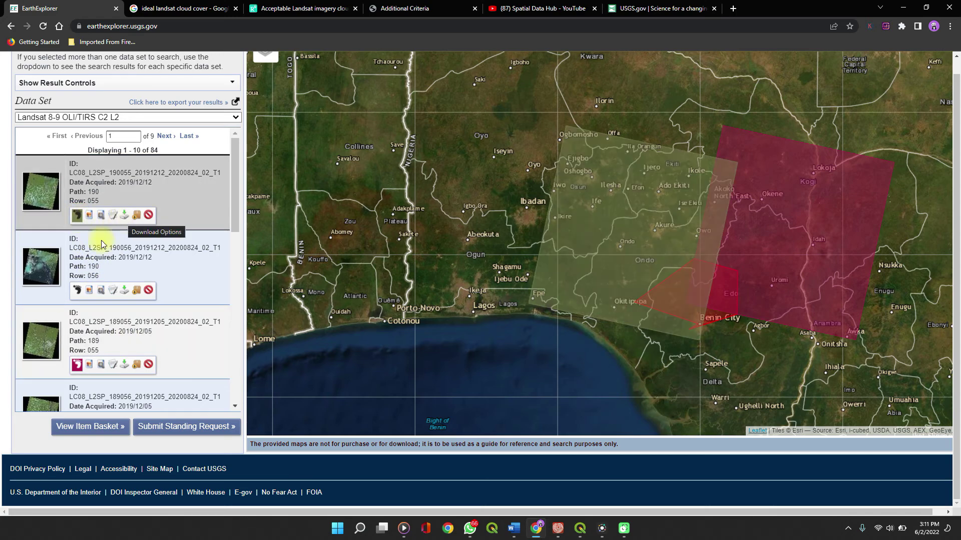
click(76, 366)
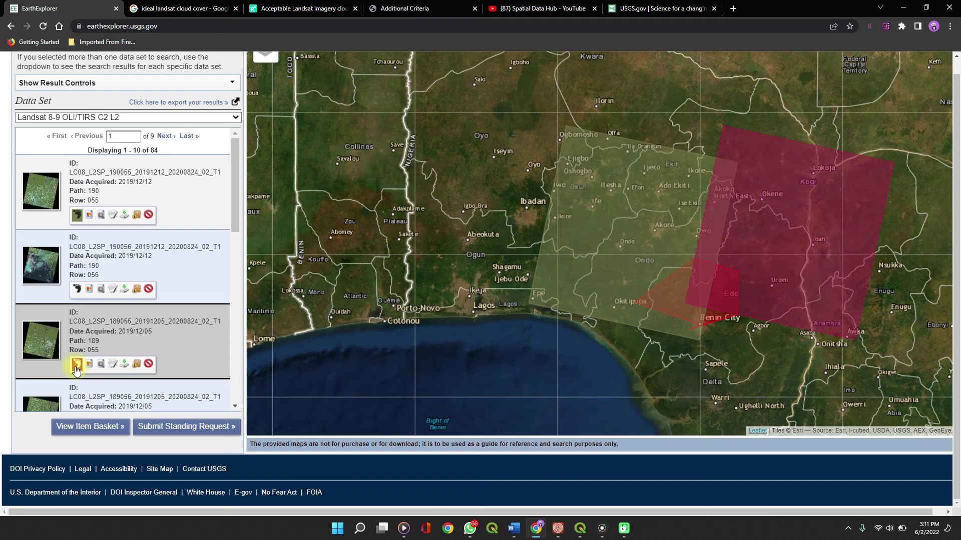
click(124, 365)
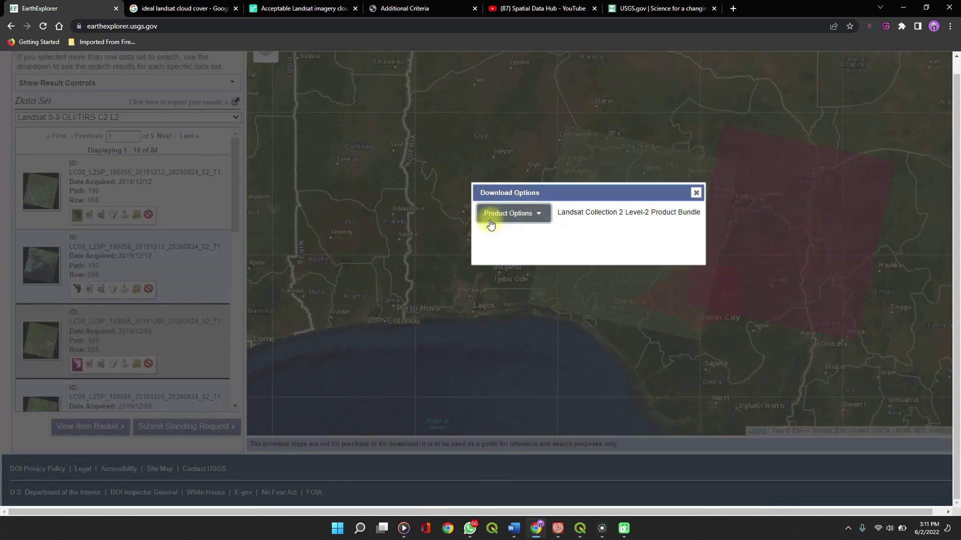
Step: Show the Product Options for LC08_L2SP_189055_20191205 and browse its band files, SR_B1.TIF to ST_B10.TIF
click(525, 216)
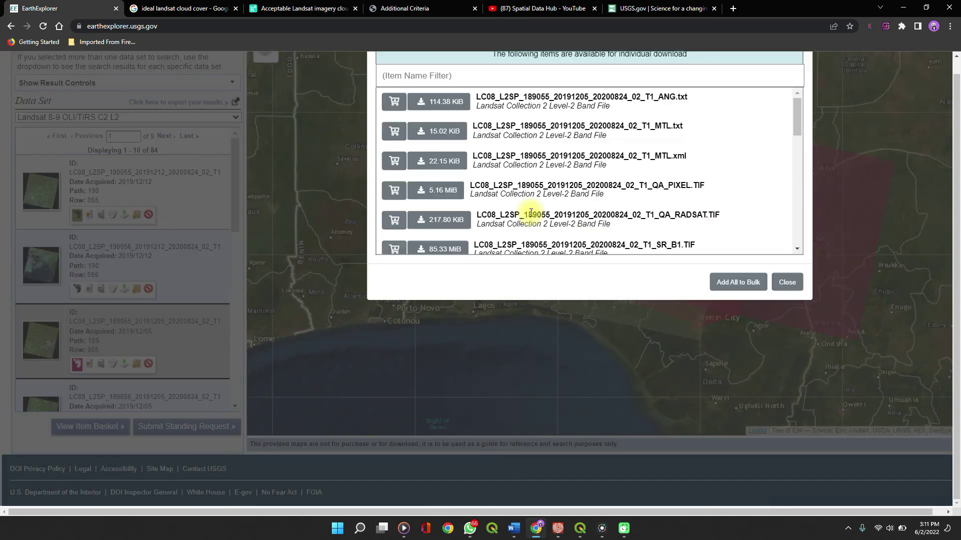
scroll(463, 176, down, 2)
scroll(461, 175, up, 2)
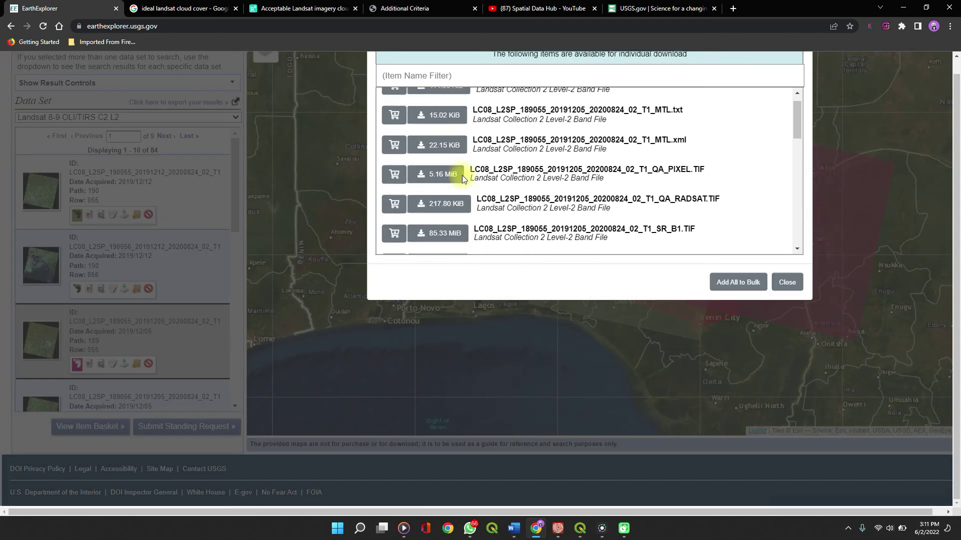
scroll(461, 175, down, 6)
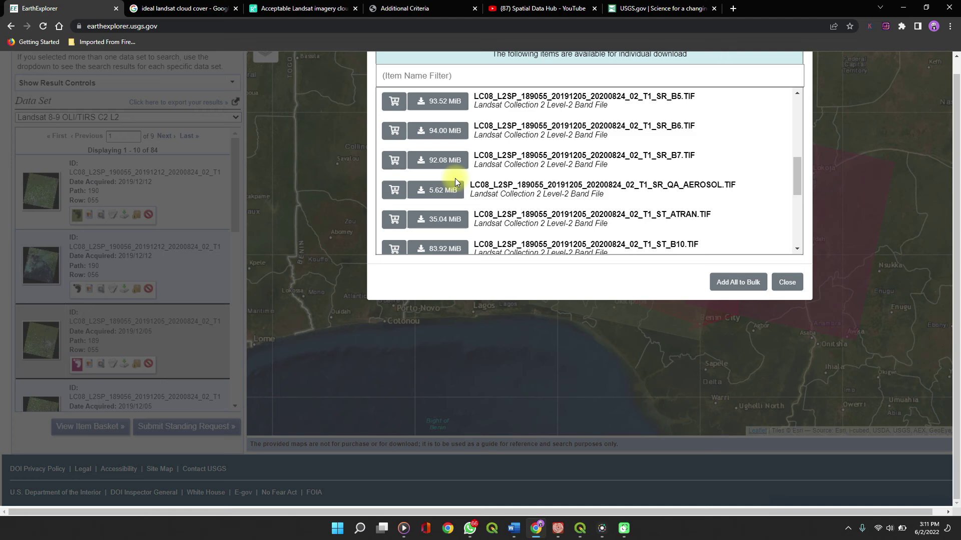
scroll(455, 181, down, 5)
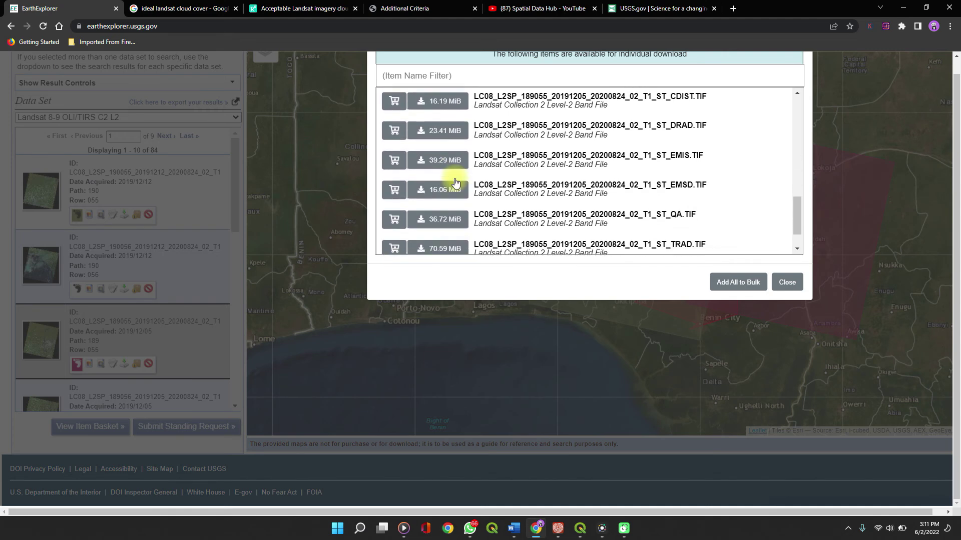
scroll(455, 181, up, 6)
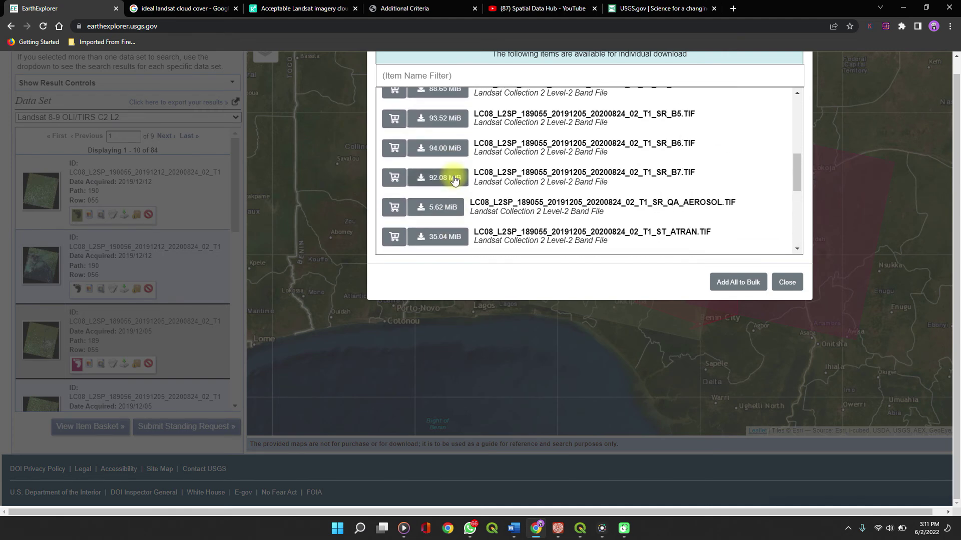
scroll(455, 180, up, 3)
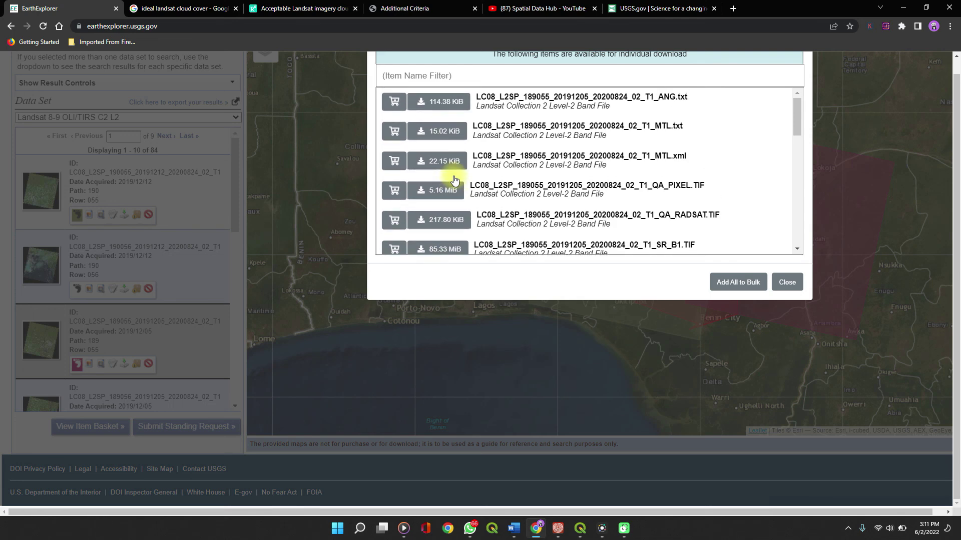
scroll(455, 180, down, 3)
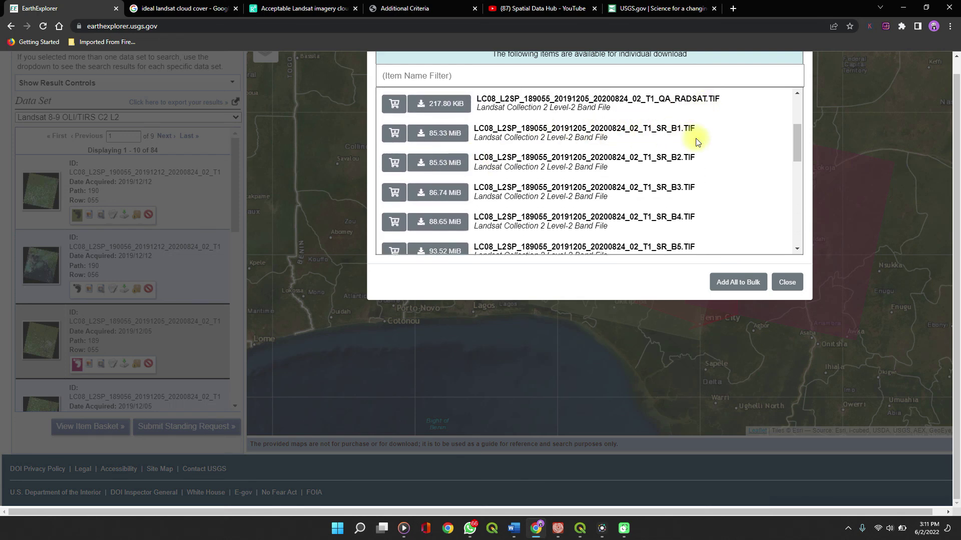
scroll(672, 143, down, 1)
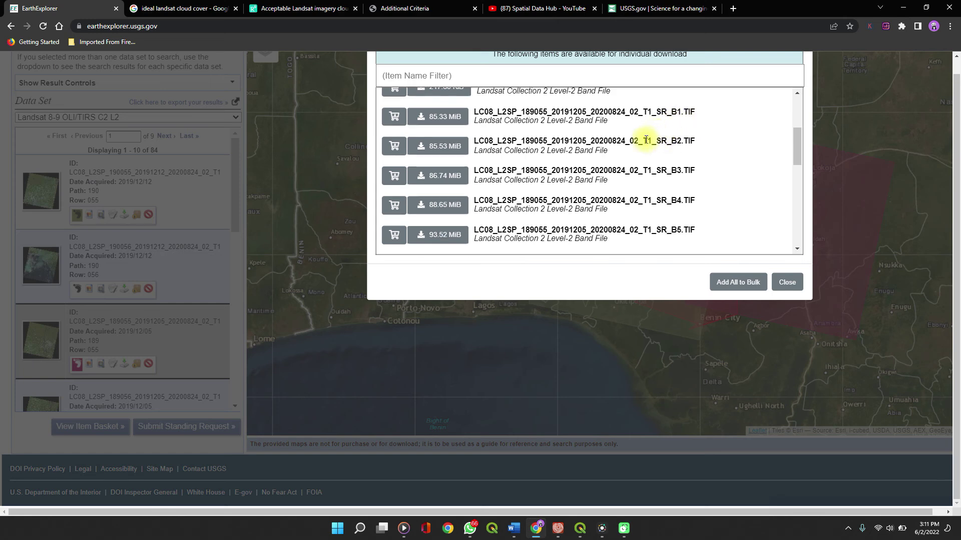
scroll(668, 142, down, 3)
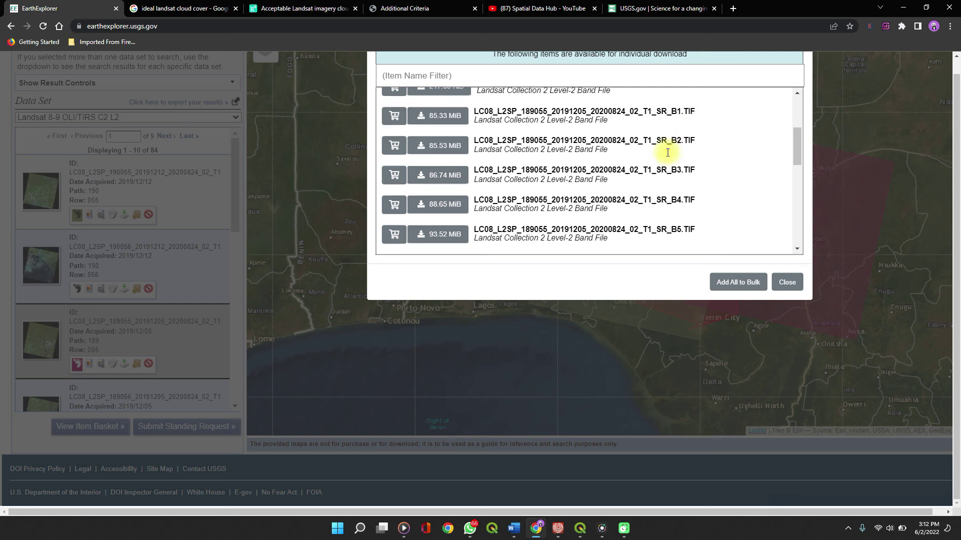
scroll(665, 140, down, 2)
scroll(665, 140, up, 2)
scroll(664, 141, down, 1)
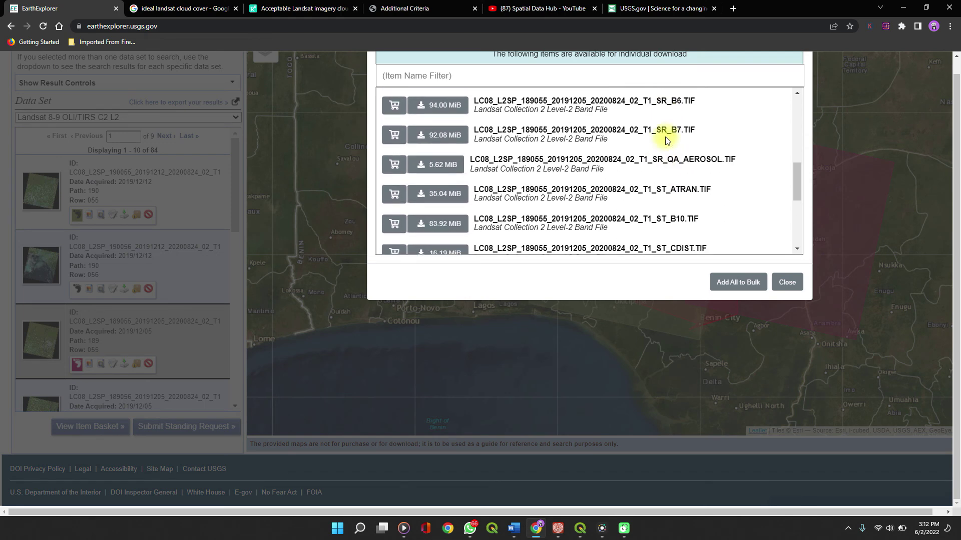
scroll(667, 144, up, 2)
scroll(666, 144, up, 5)
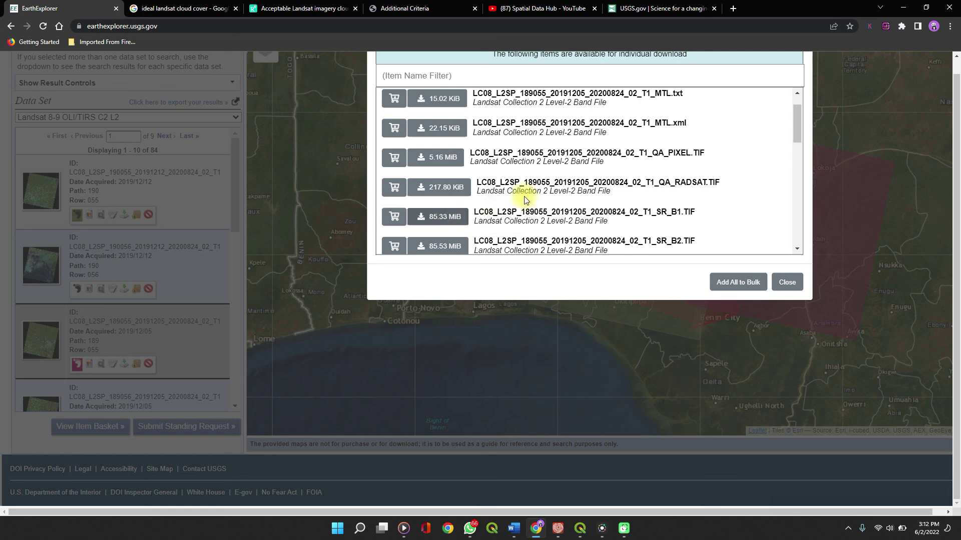
scroll(576, 210, down, 2)
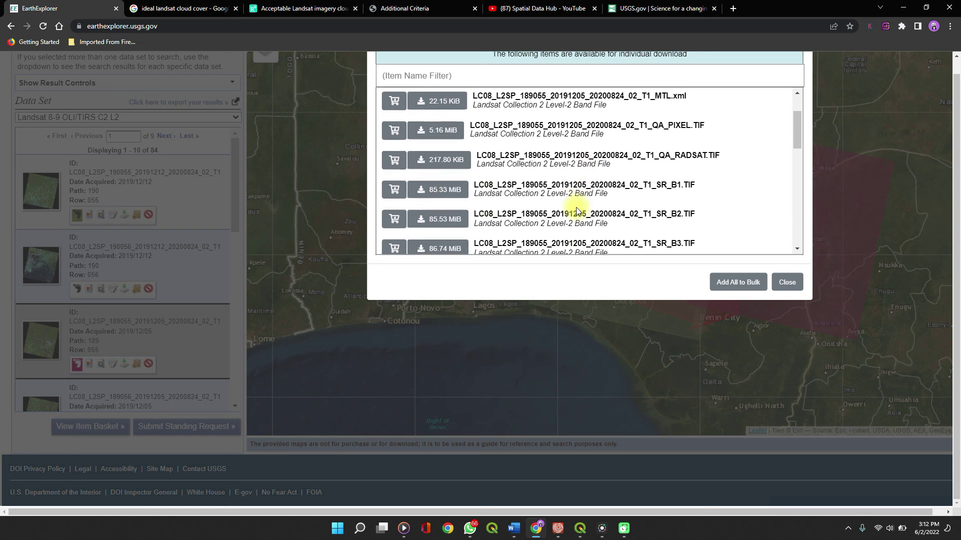
scroll(575, 207, up, 3)
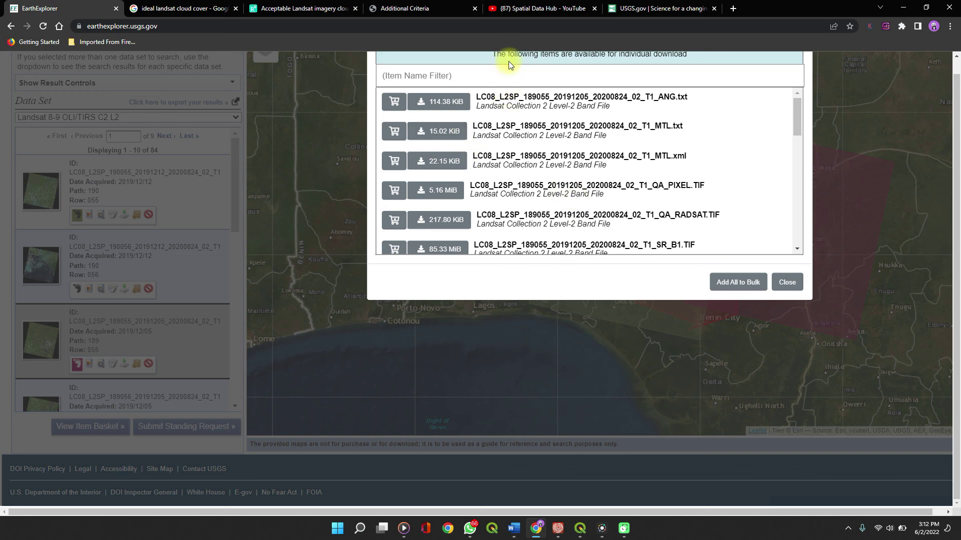
scroll(508, 61, up, 2)
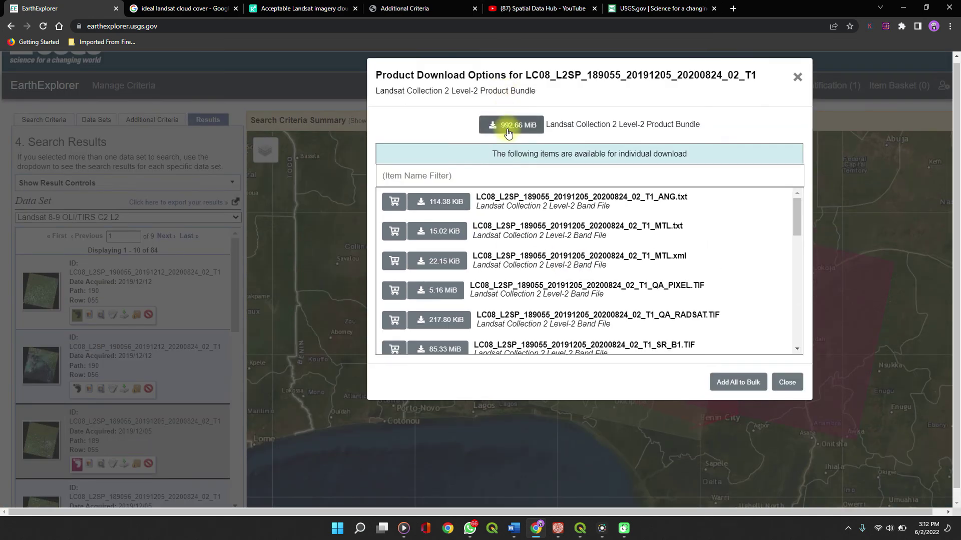